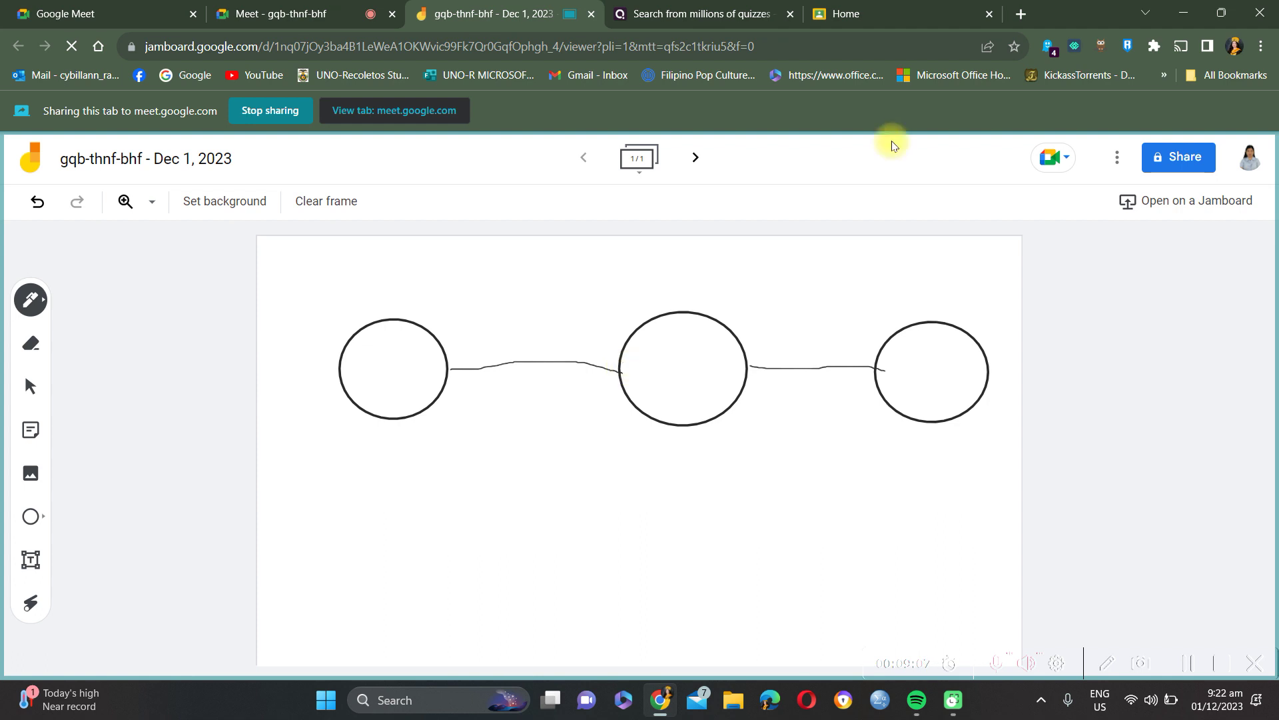
Step: Open the Filipino Pop Culture presentation on Prezi in a separate tab, and close that tab
key("ctrl+t")
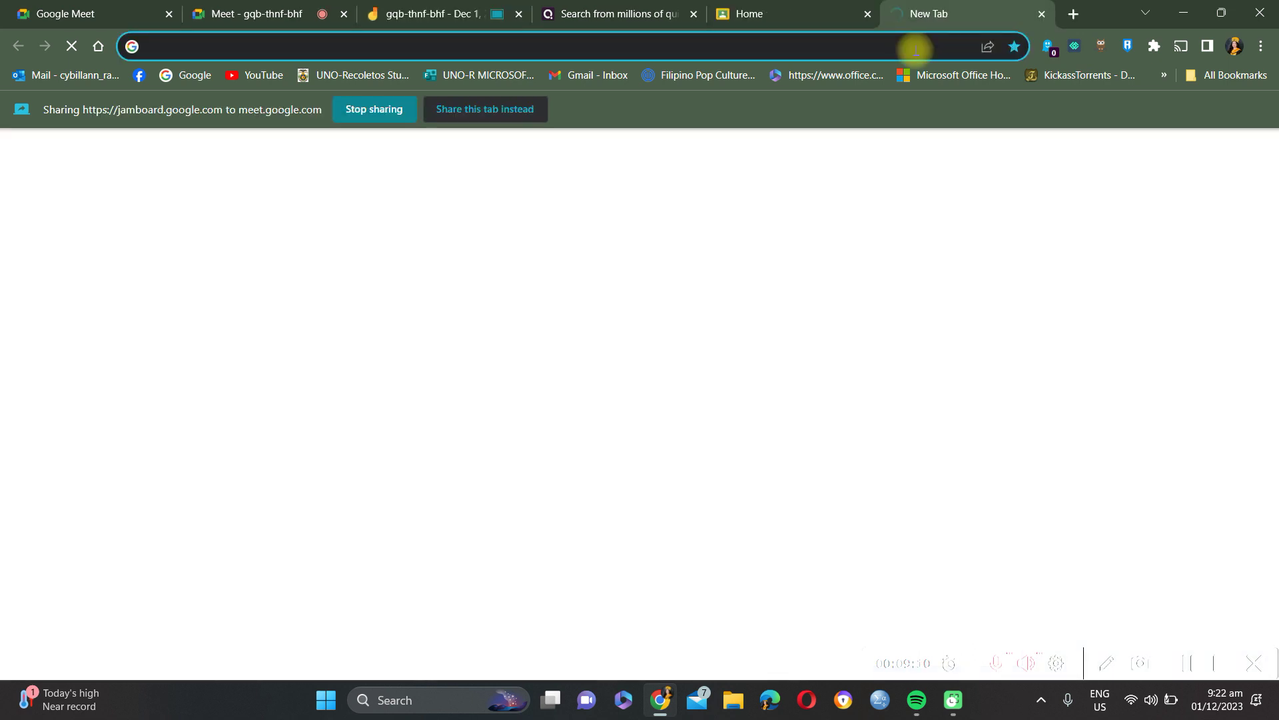
type("p")
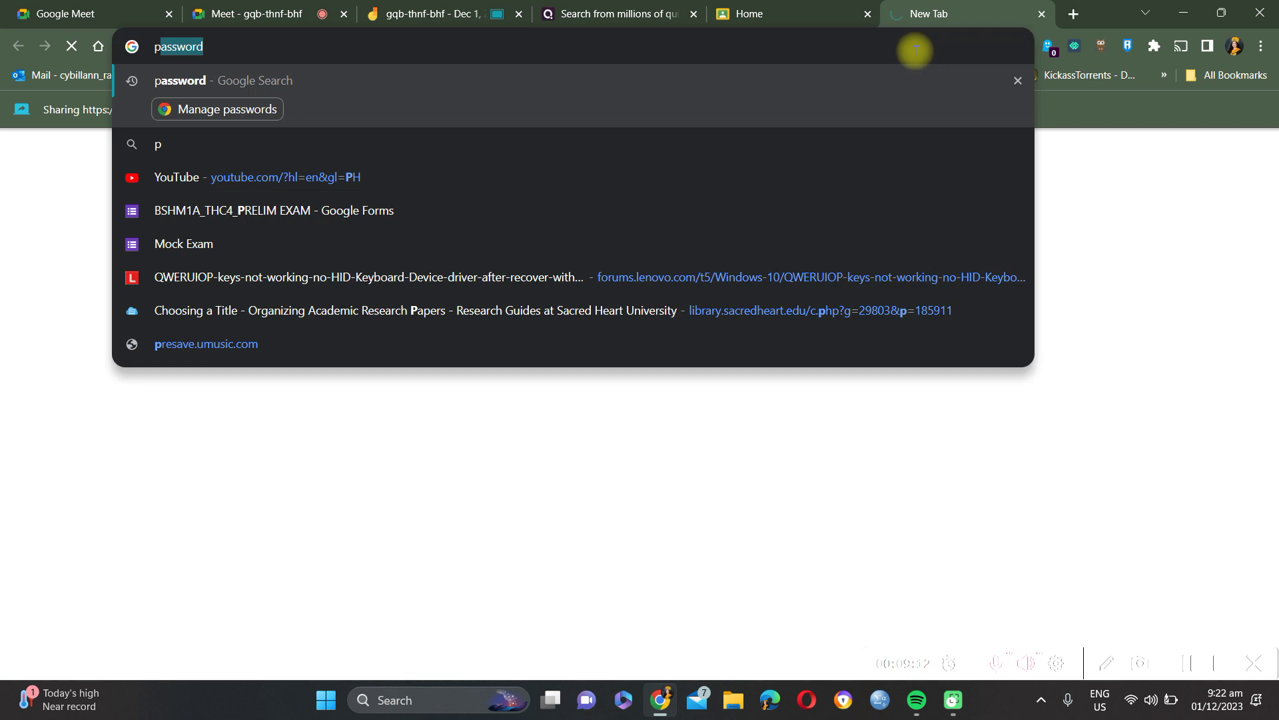
type("r")
key("Return")
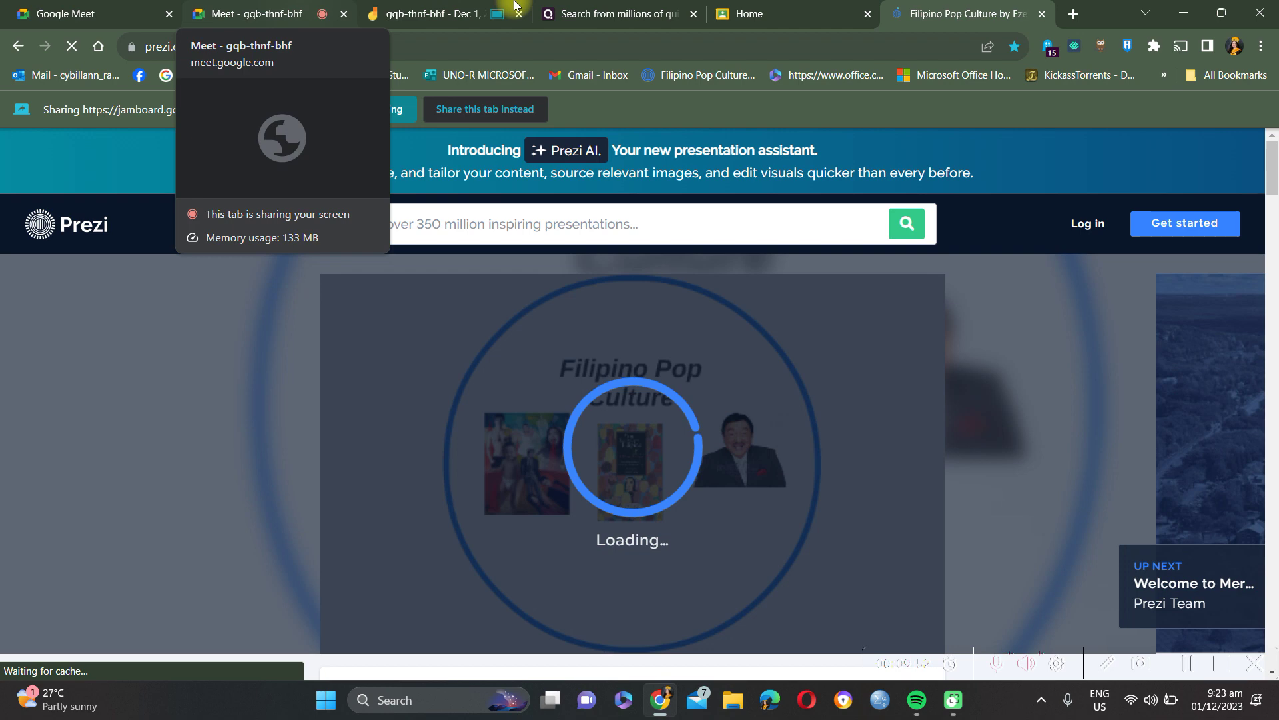
key("ctrl+w")
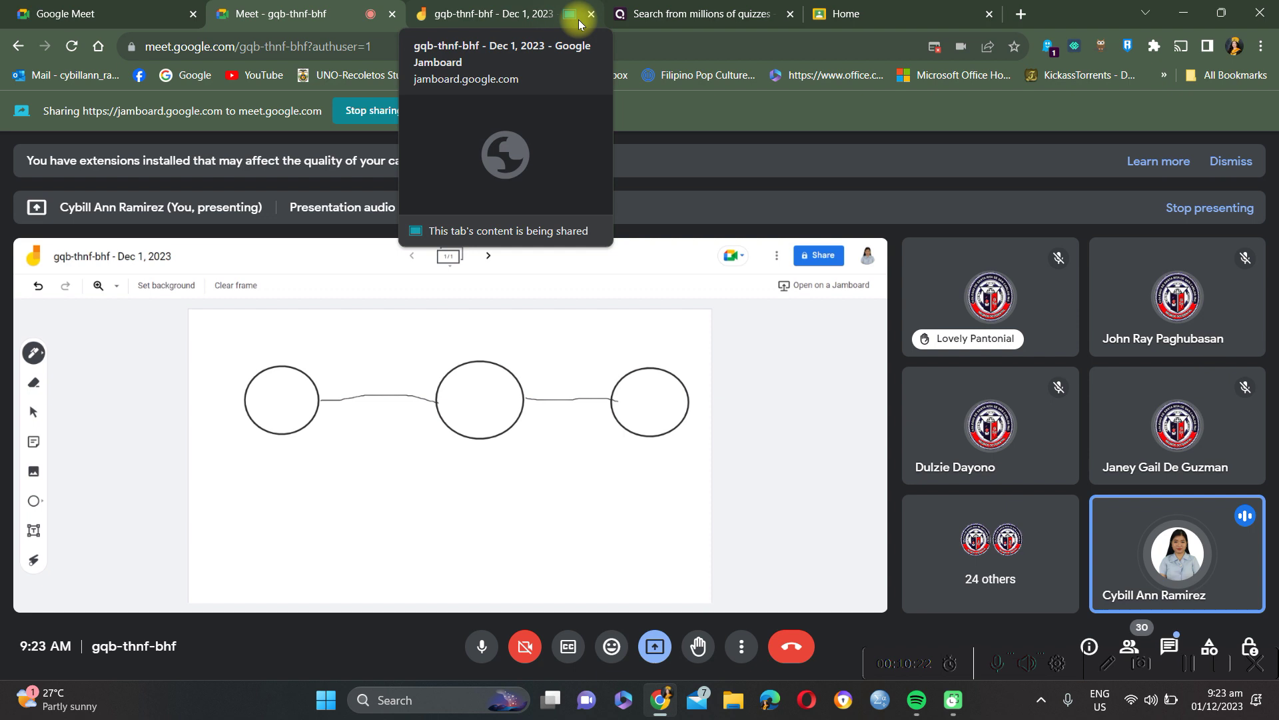
Step: Close the shared Jamboard tab, look over the Quizizz home page and return to the Meet call
left_click(590, 14)
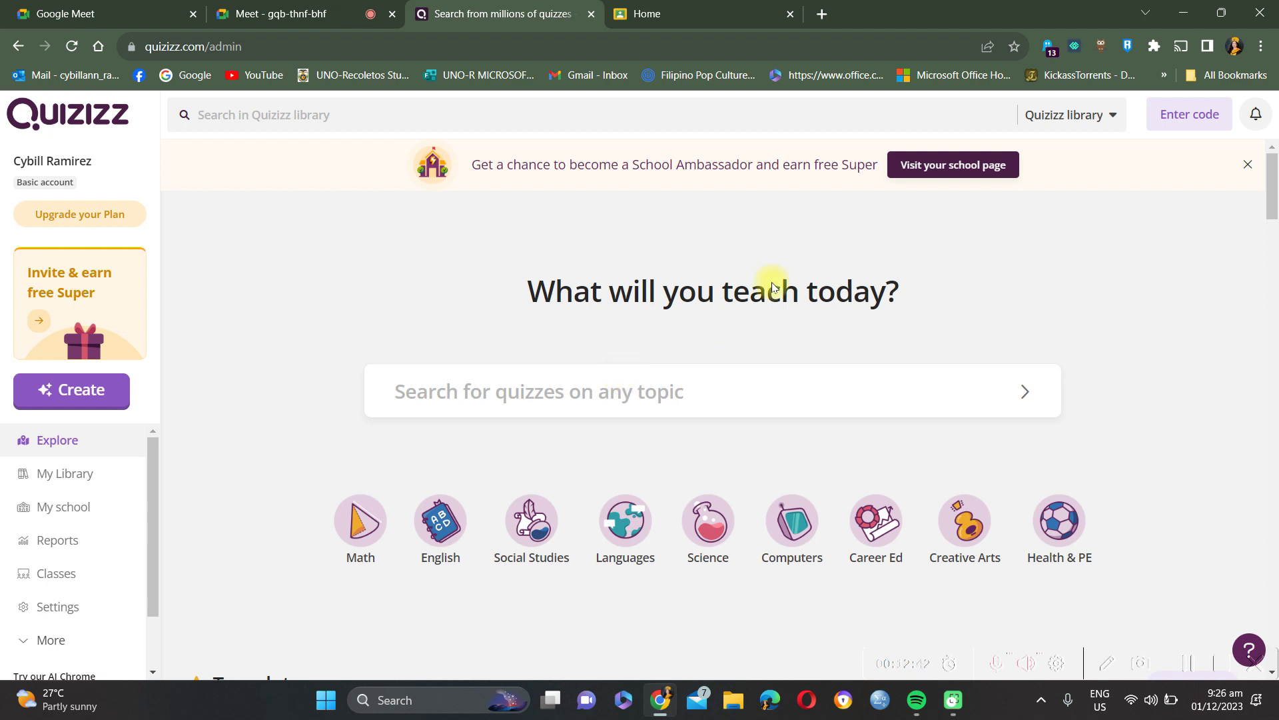
left_click_drag(1273, 214, 1199, 241)
left_click(338, 7)
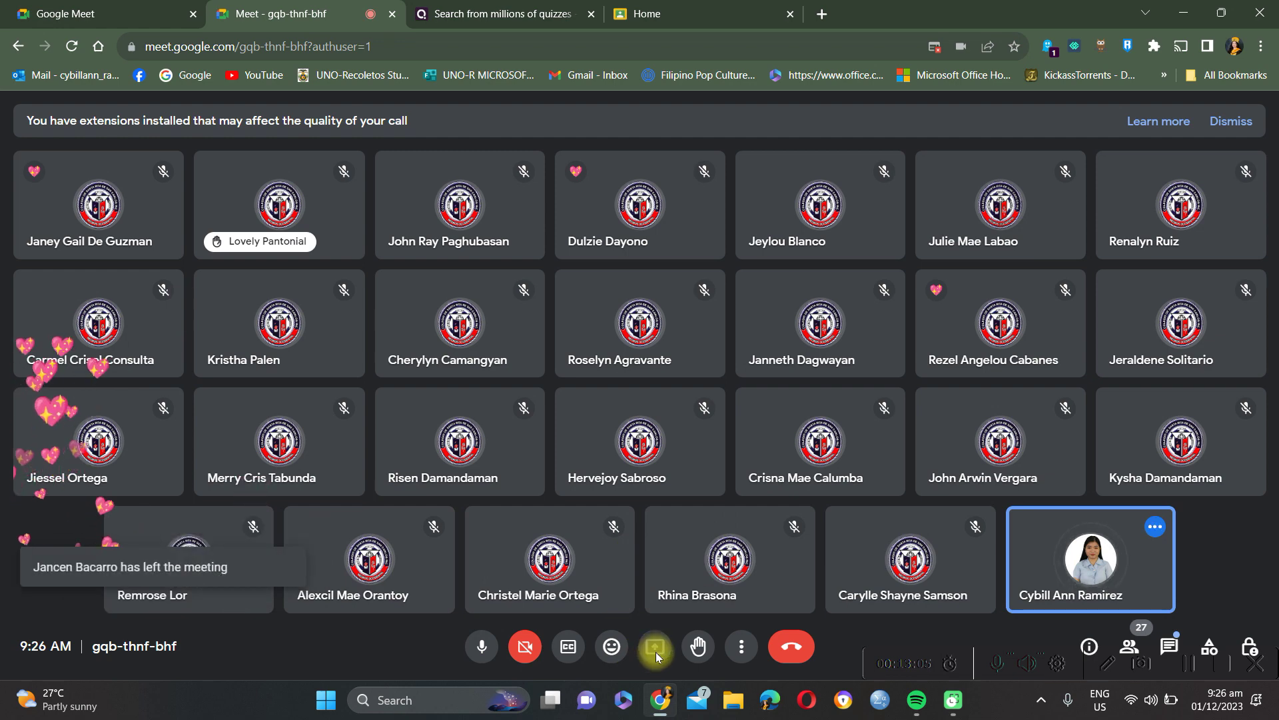
Step: Share the entire screen in the Meet call
left_click(656, 648)
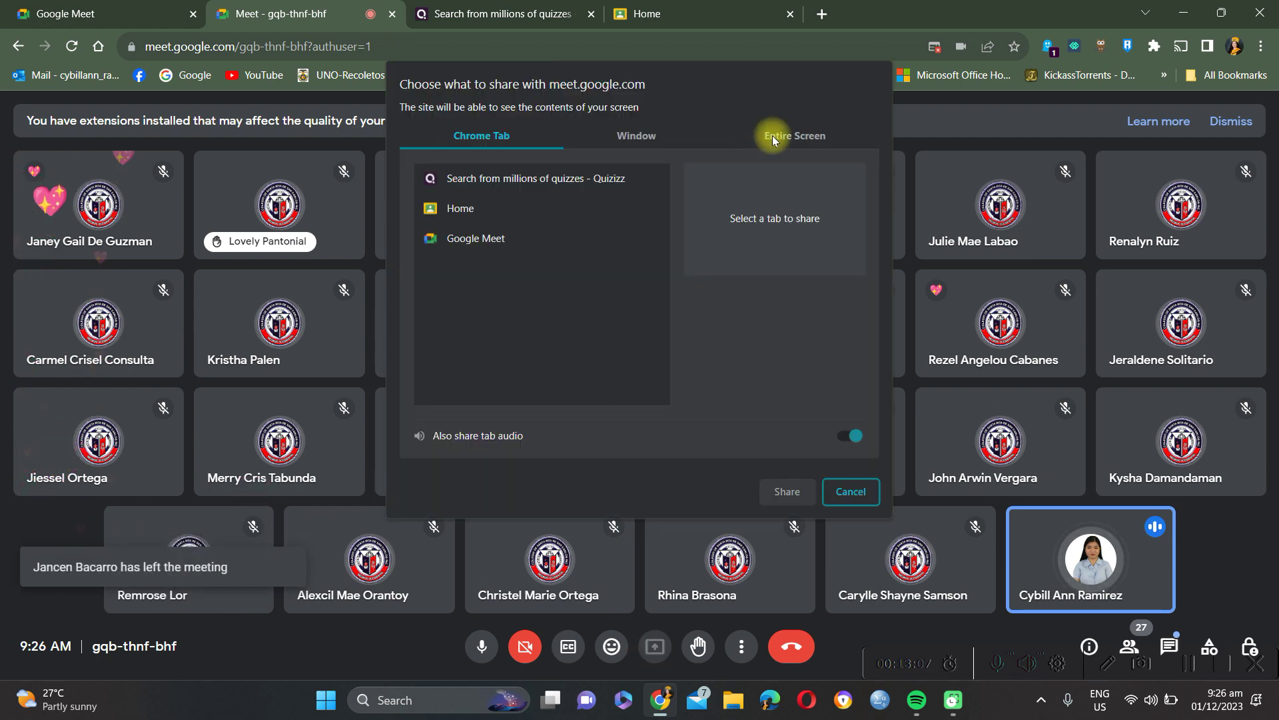
left_click(773, 139)
left_click(611, 211)
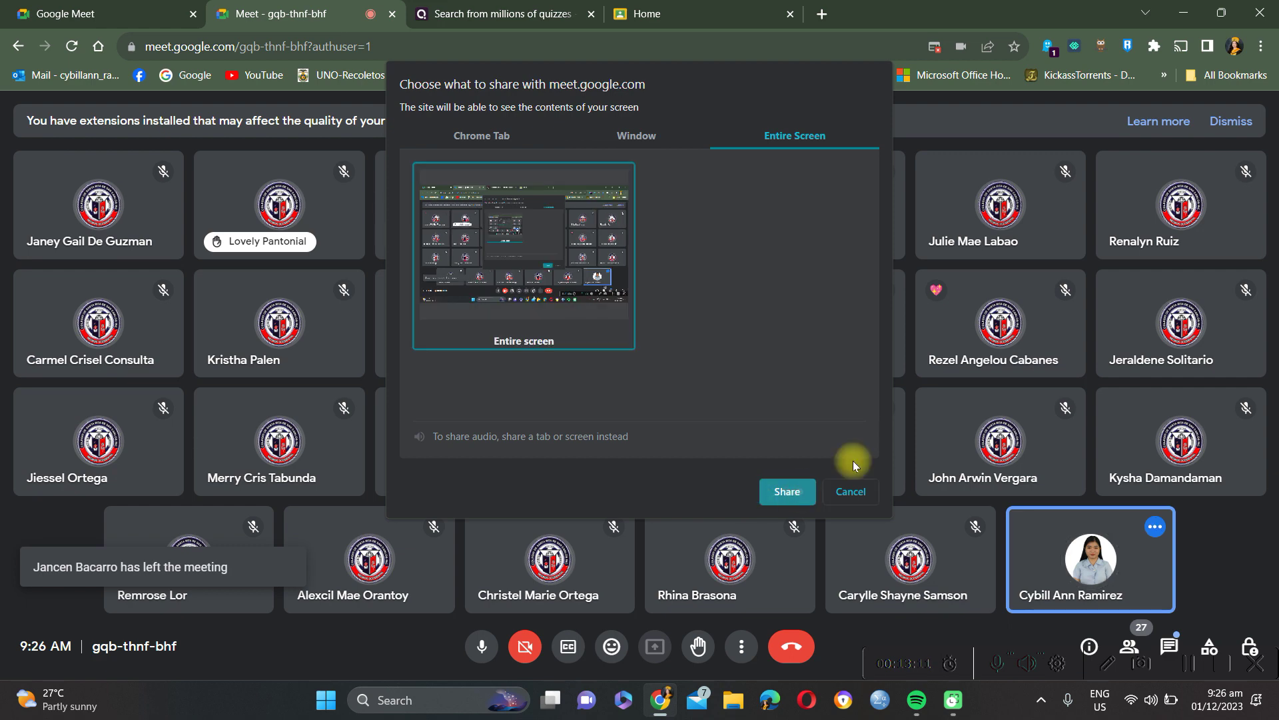
left_click(787, 491)
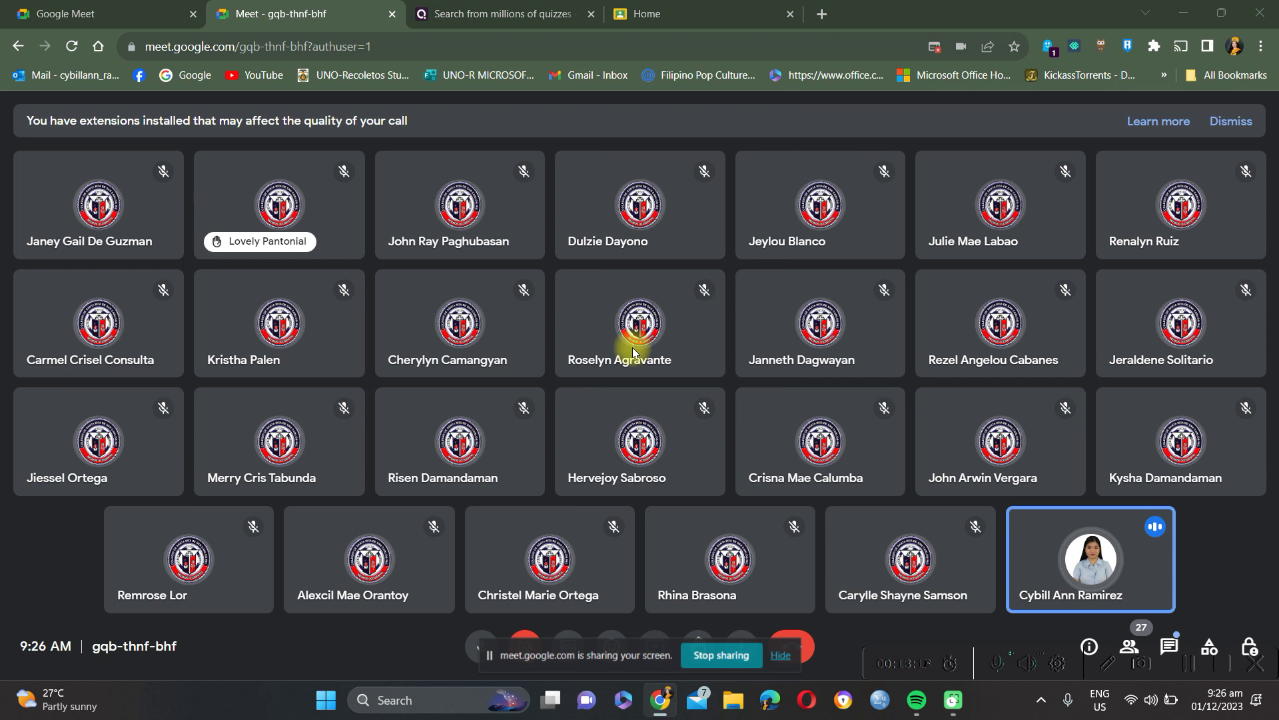
Step: Close the Quizizz tab and open the Local Mindedness and International Competitiveness class in Google Classroom
key("ctrl+Tab")
key("ctrl+w")
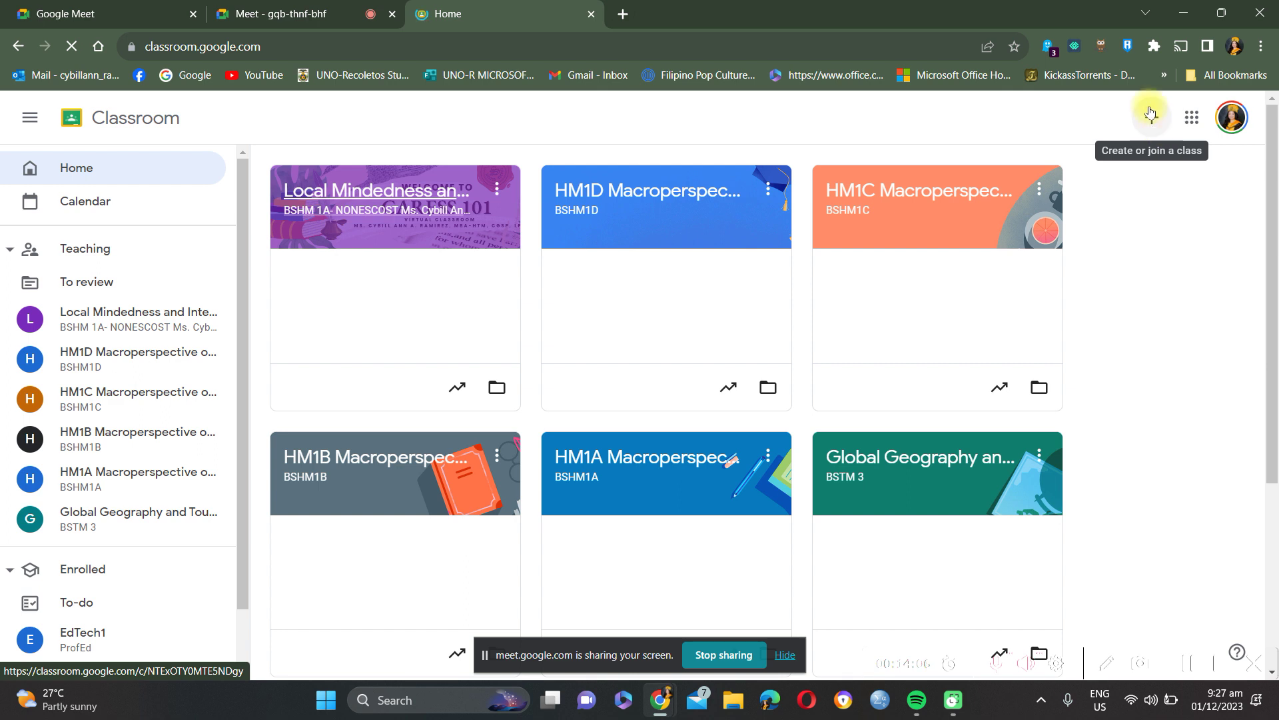
left_click(1150, 119)
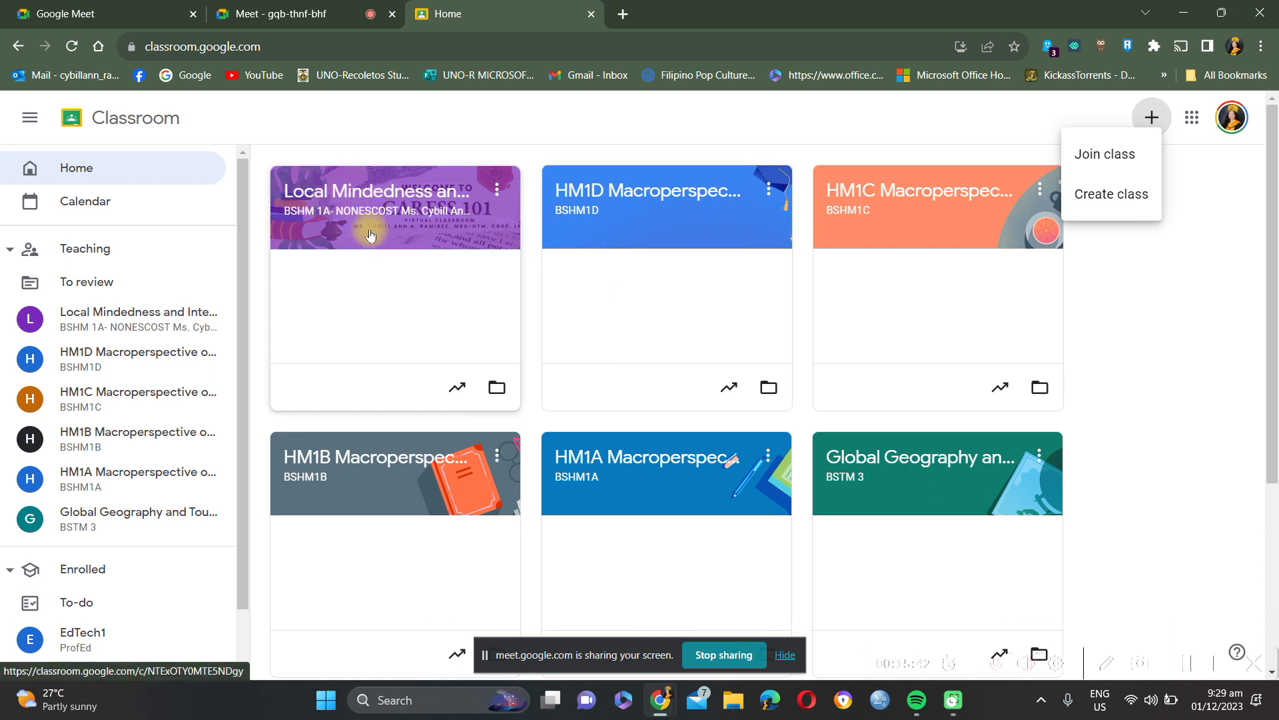
left_click(408, 264)
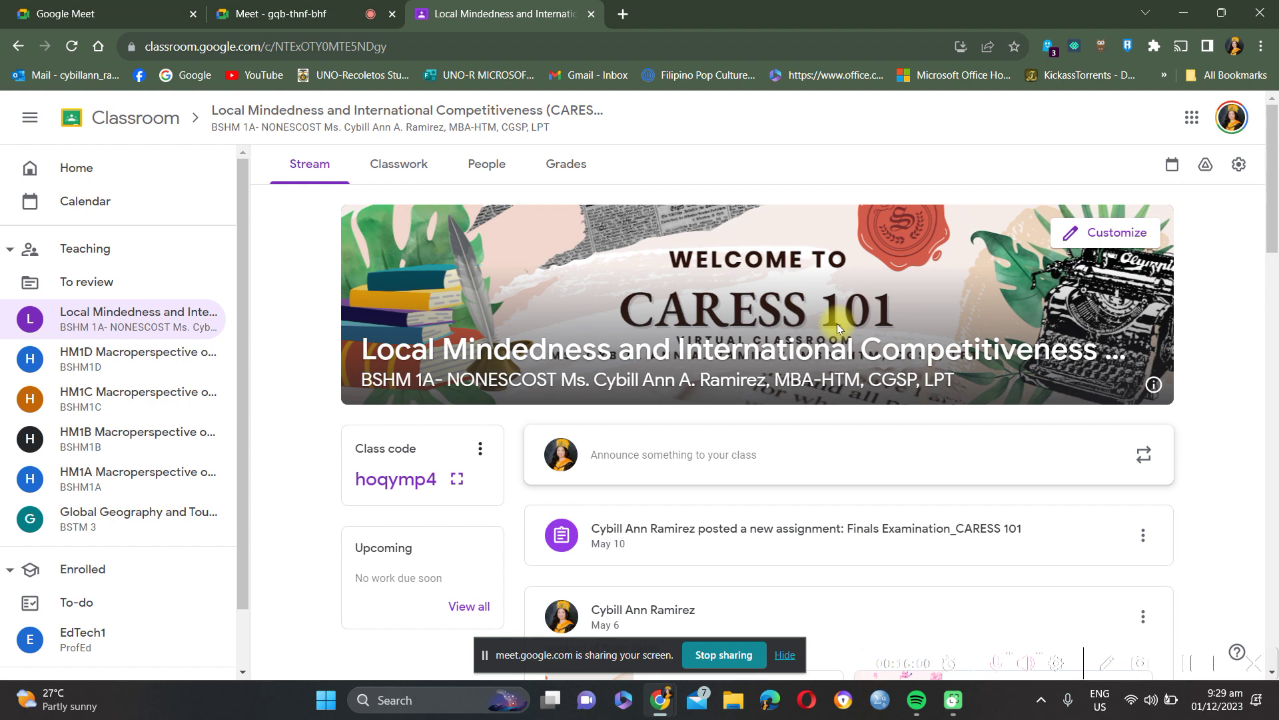
Step: Look through the class stream and show the class's list of teachers and students
scroll(423, 459, "down", 1)
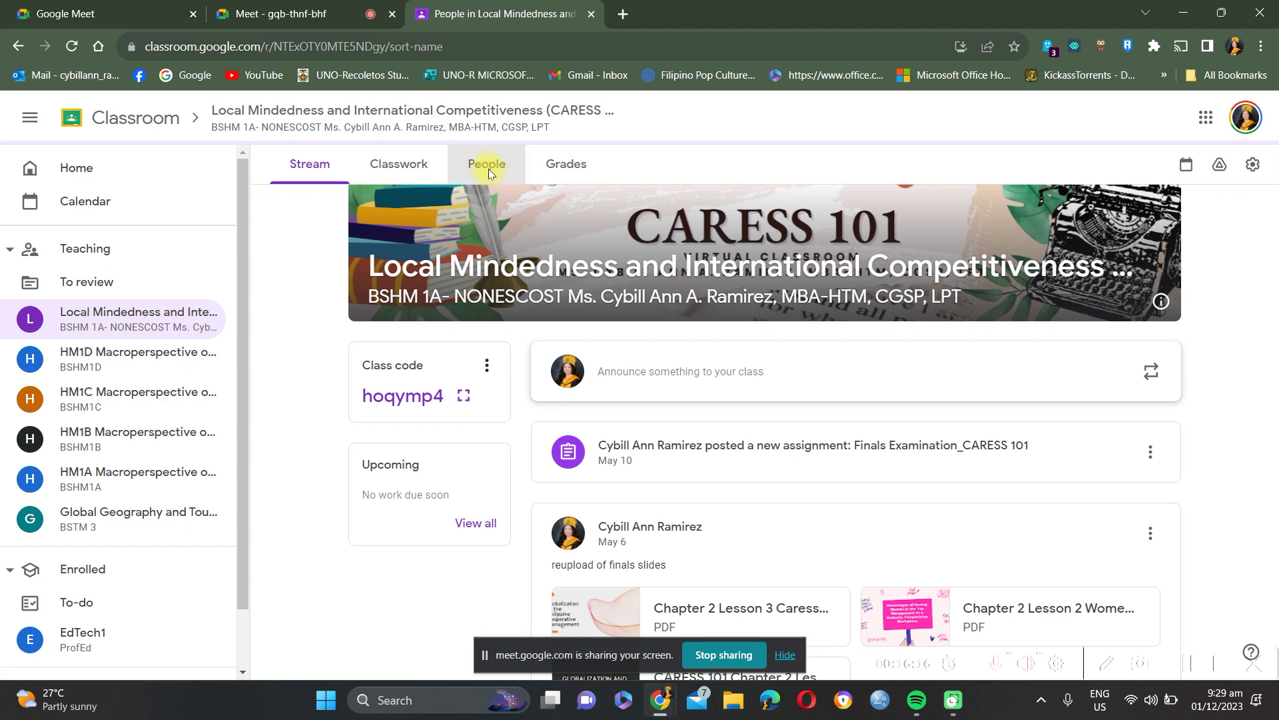
left_click(488, 168)
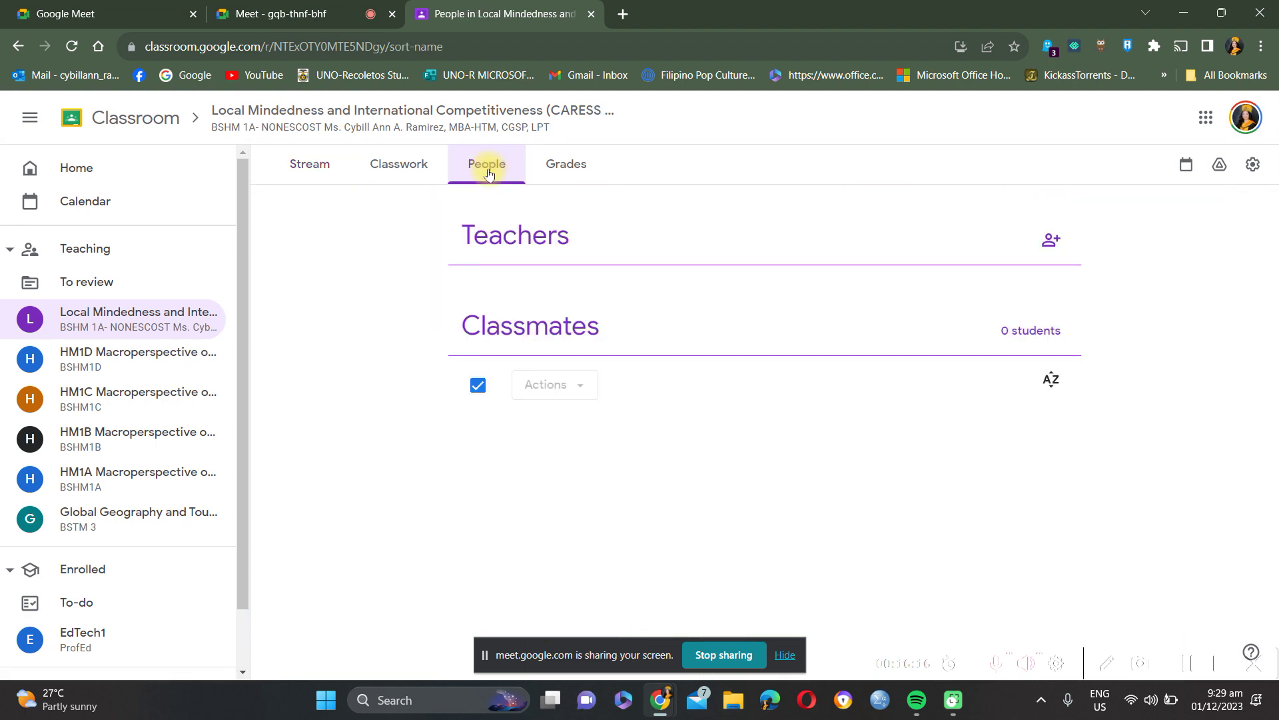
left_click(488, 174)
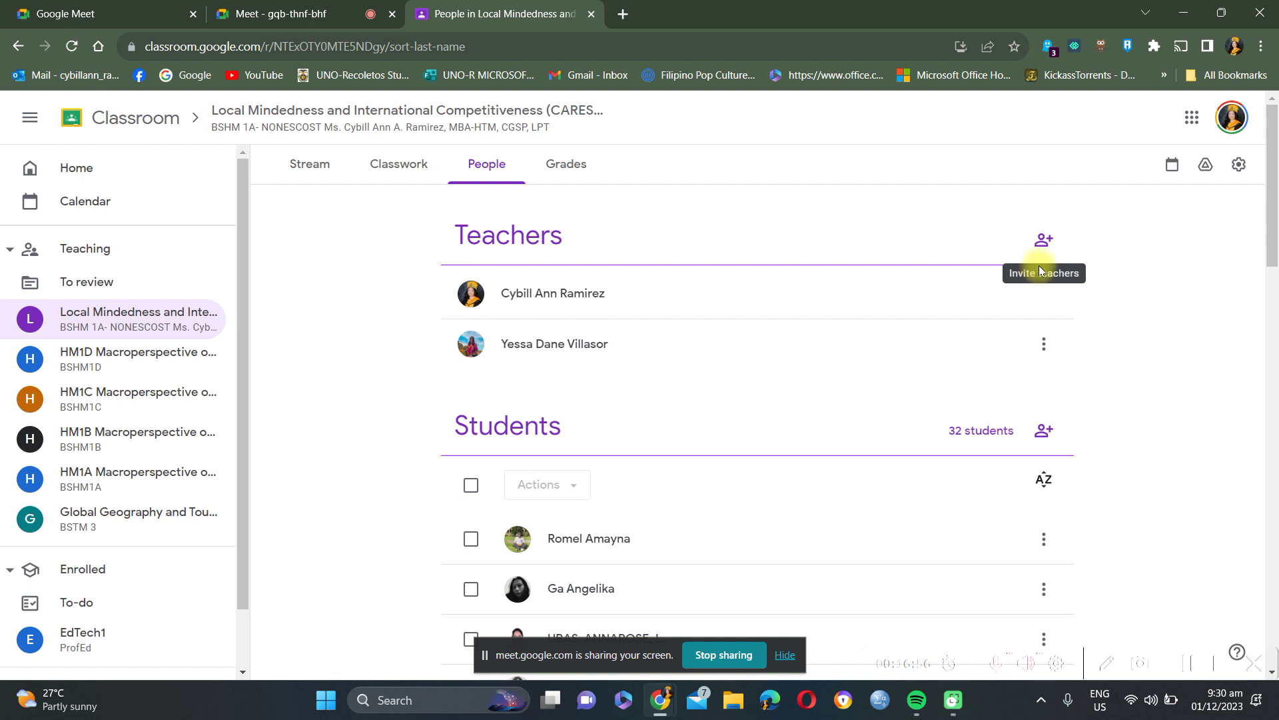
Step: Start a new assignment in the Local Mindedness class's classwork and show the file types that can be created for it
left_click(385, 180)
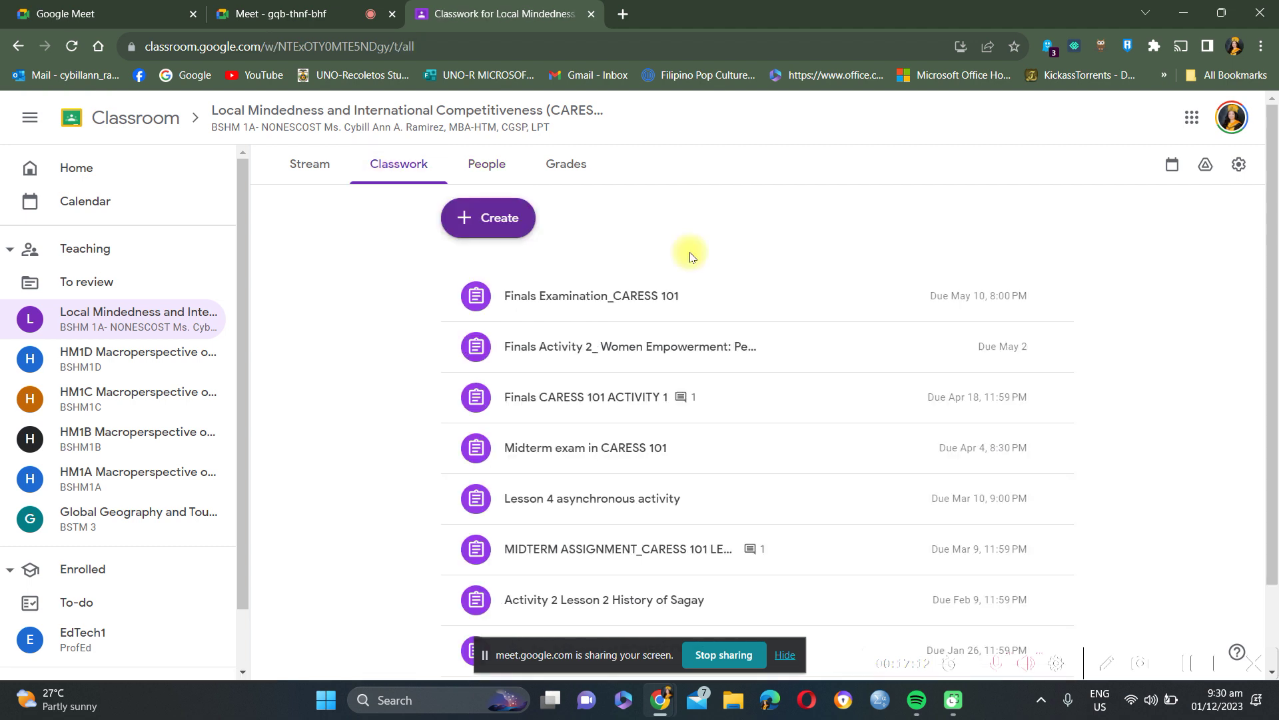
left_click(510, 238)
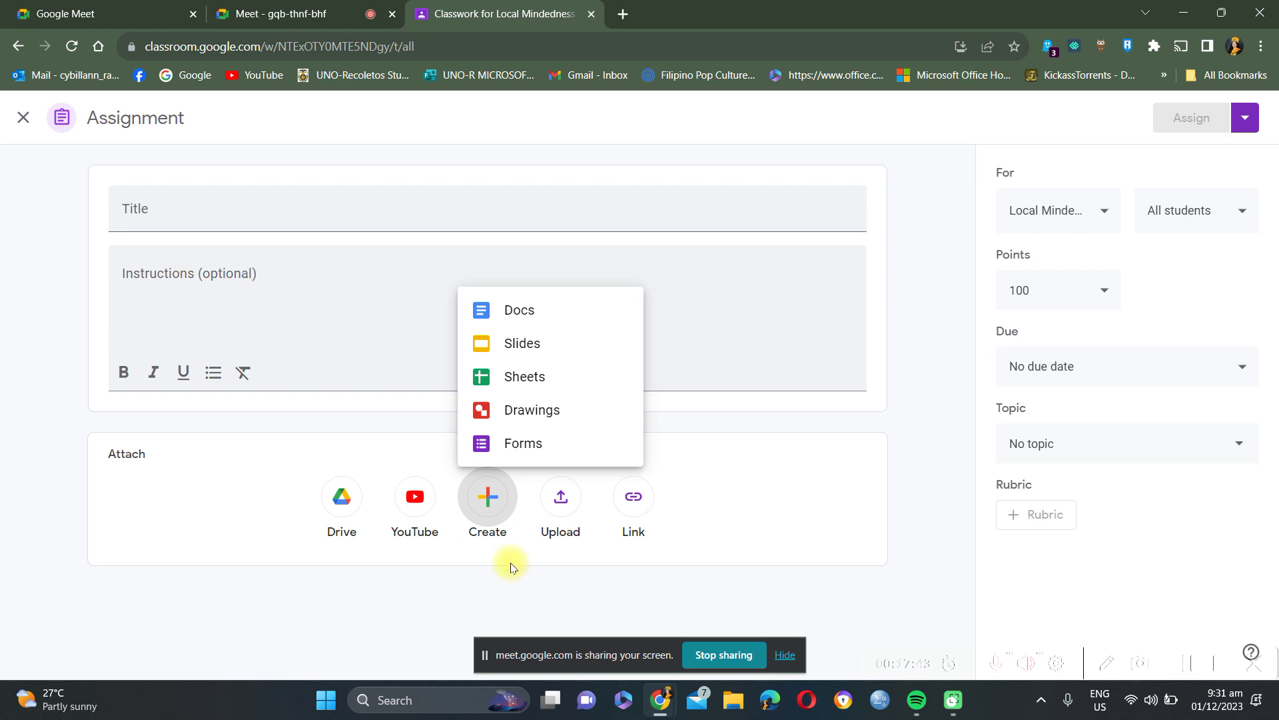
Step: View the Google Drive folders available for attaching files to the assignment, and close the file picker
left_click(559, 513)
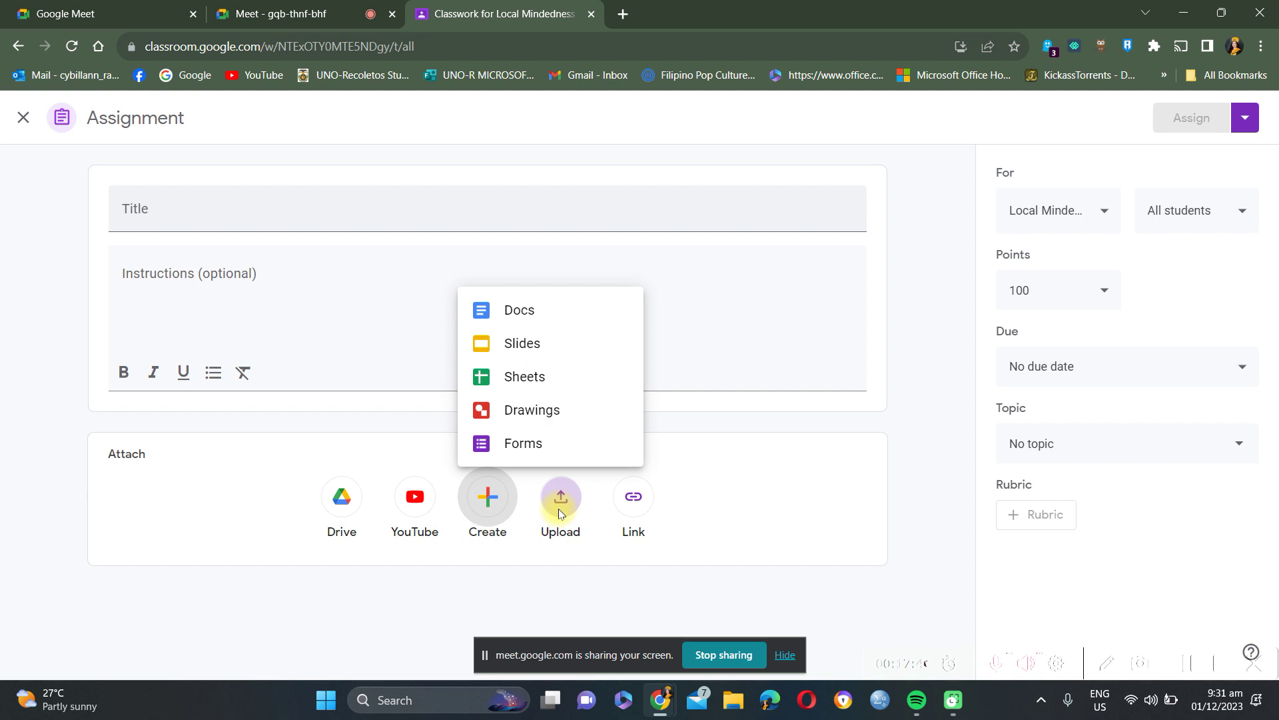
left_click(559, 513)
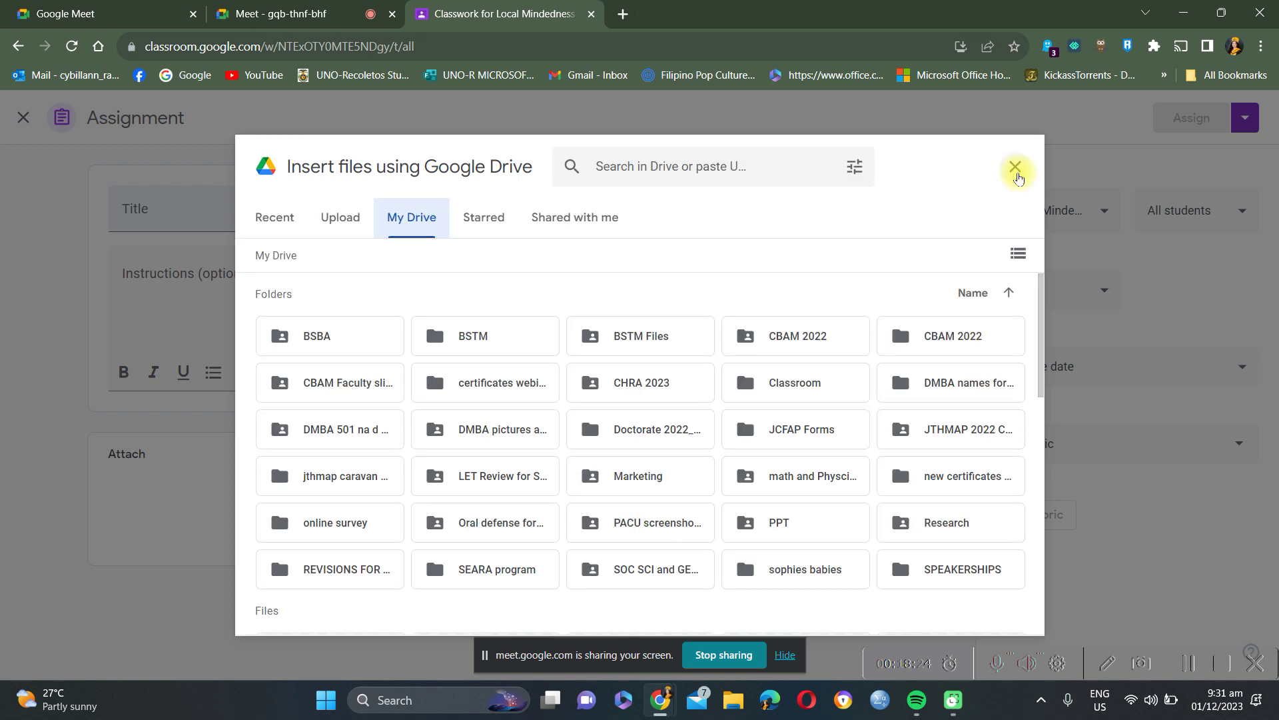
left_click(1015, 168)
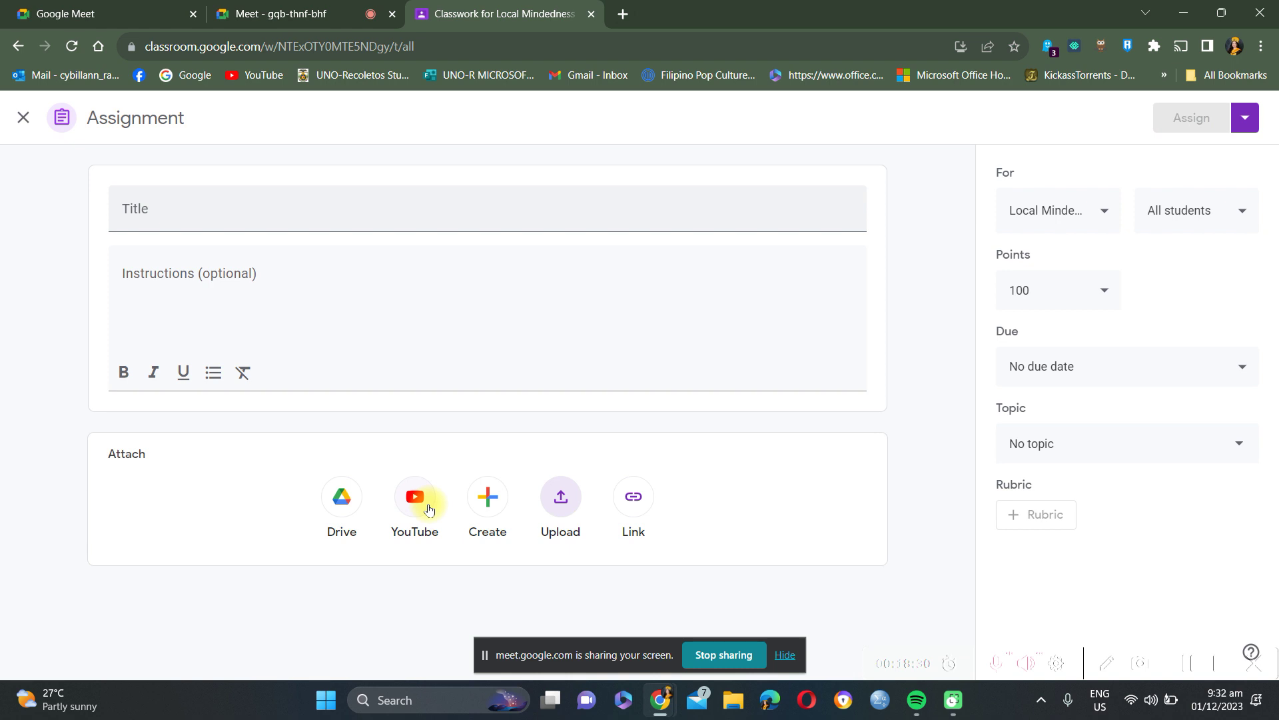
Step: Add the HM1D, HM1B and HM1C Macroperspective classes as recipients of the assignment
left_click(1104, 212)
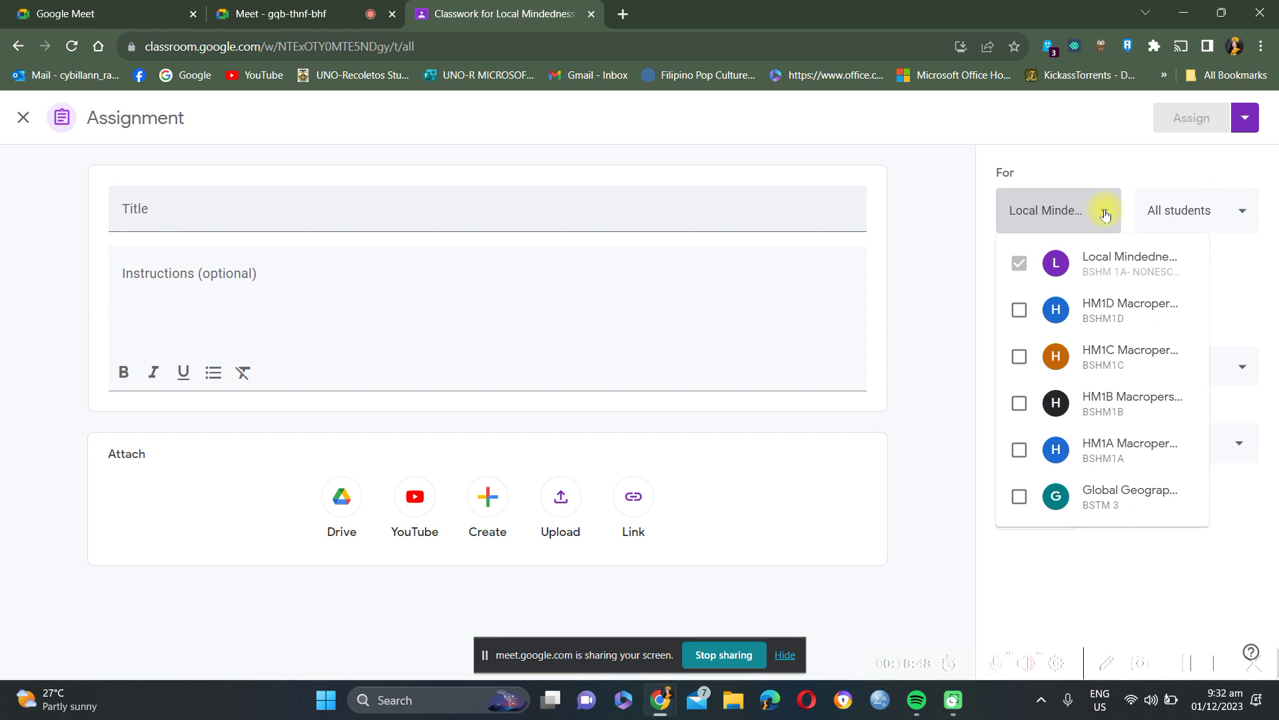
left_click(1020, 309)
left_click(1020, 404)
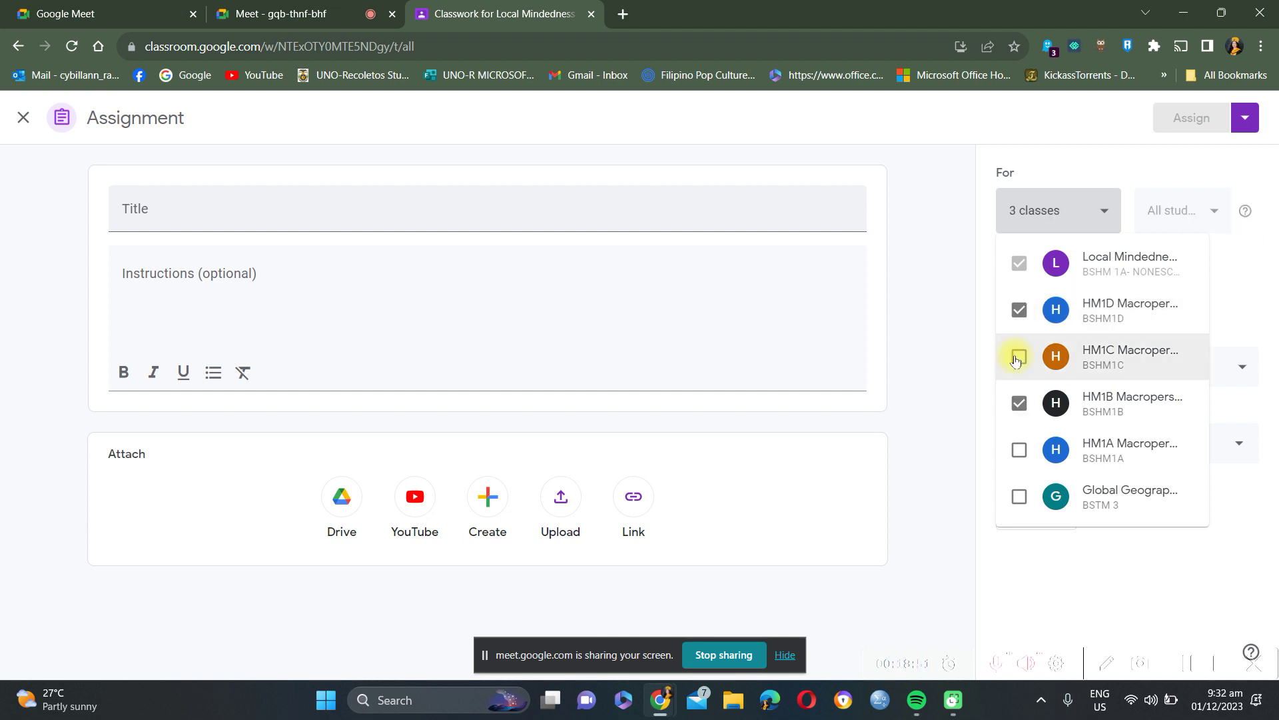
left_click(1020, 356)
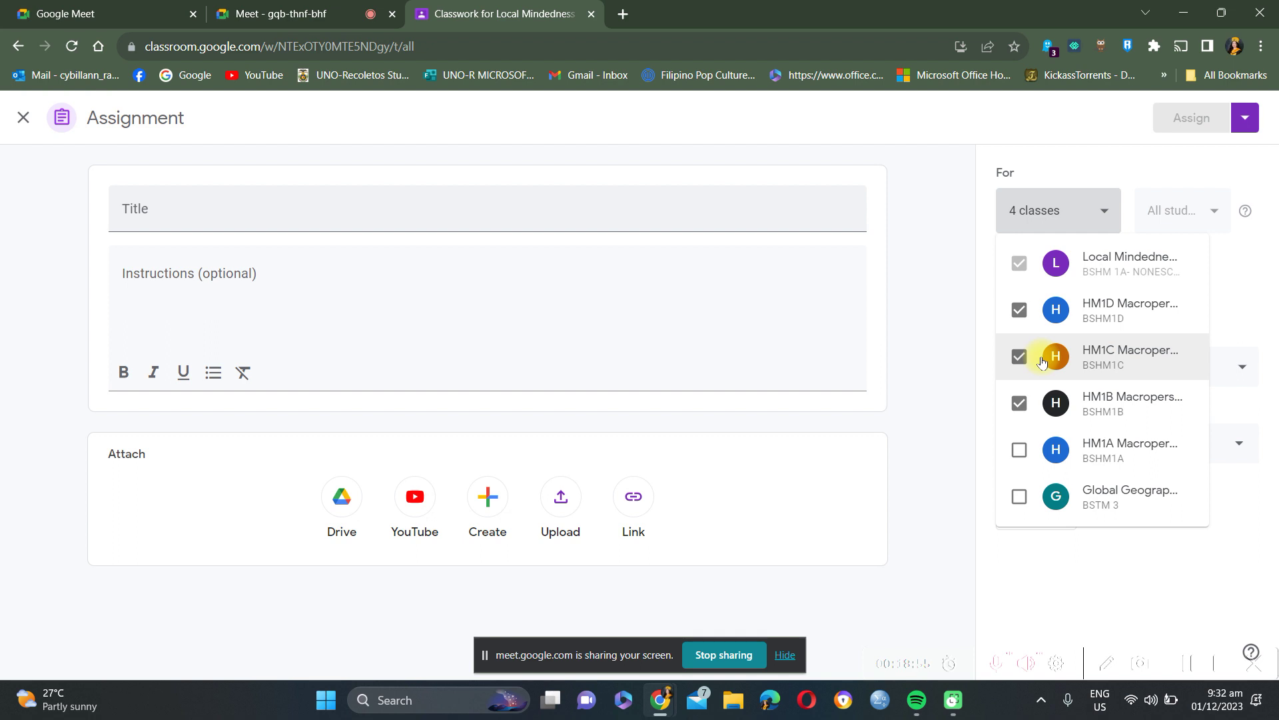
left_click(1080, 163)
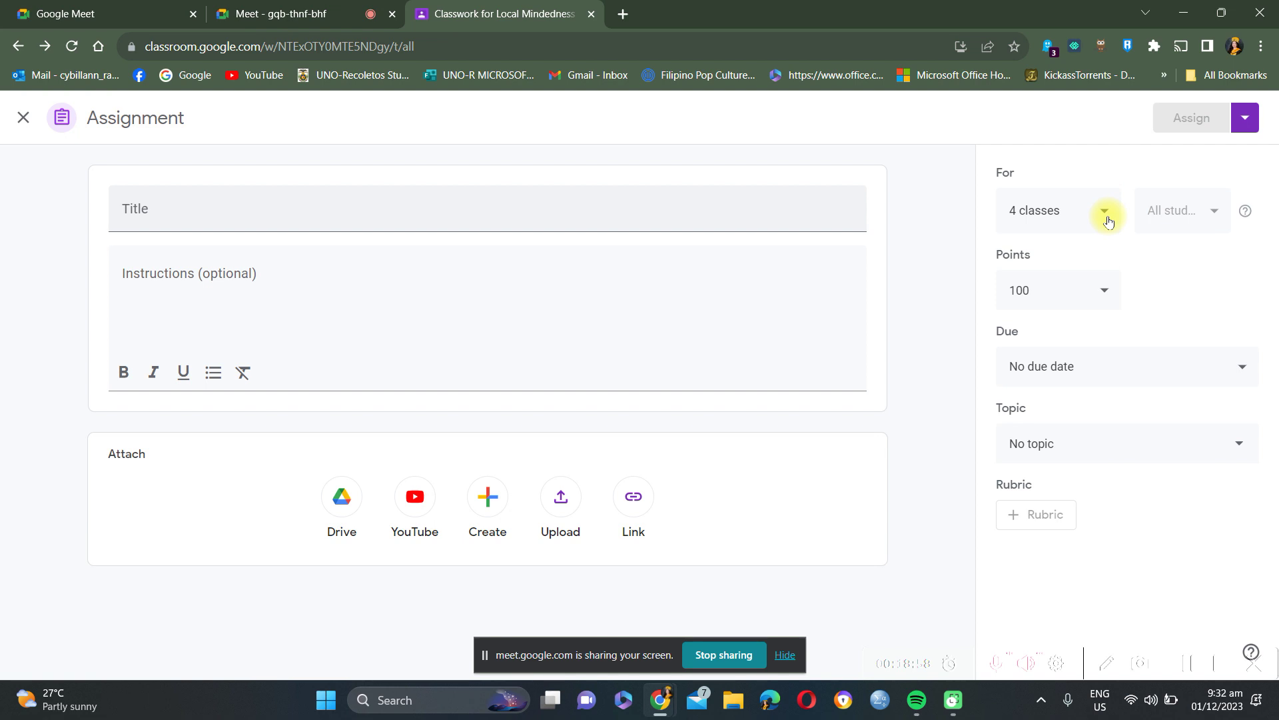
Step: Restrict the assignment to four individually selected students of the Local Mindedness class
left_click(1077, 269)
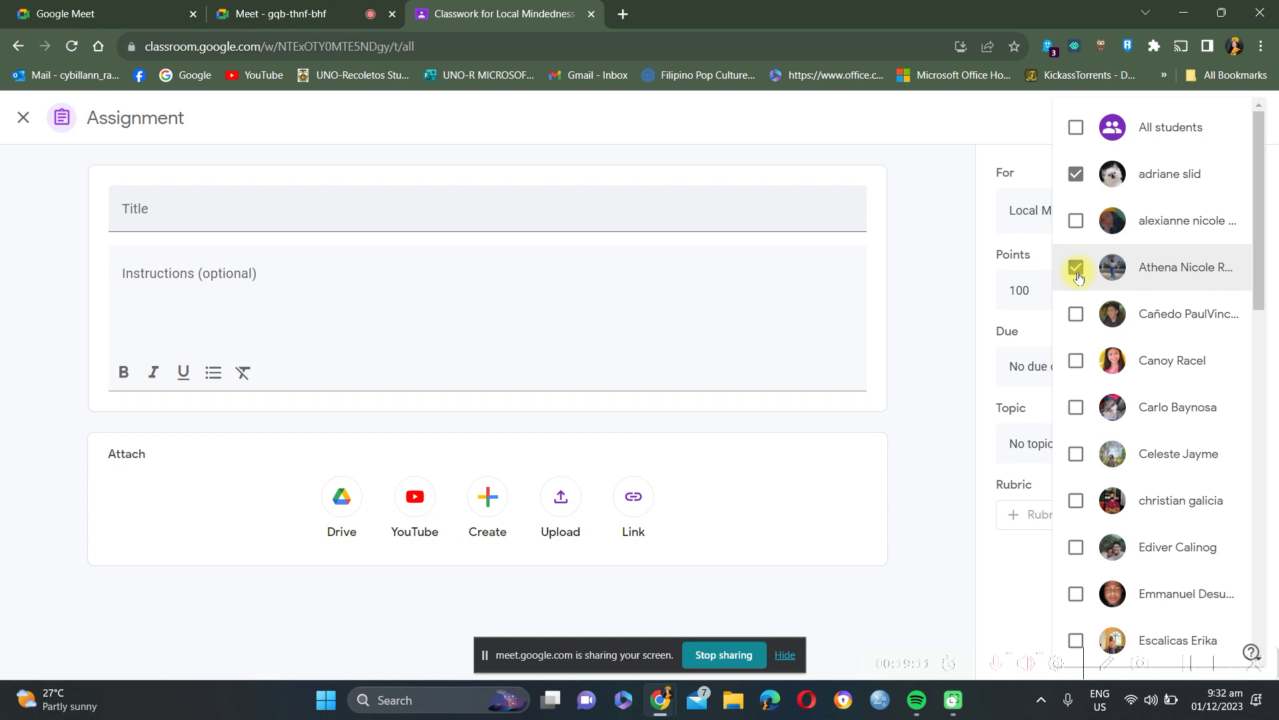
left_click(1077, 361)
left_click(1076, 547)
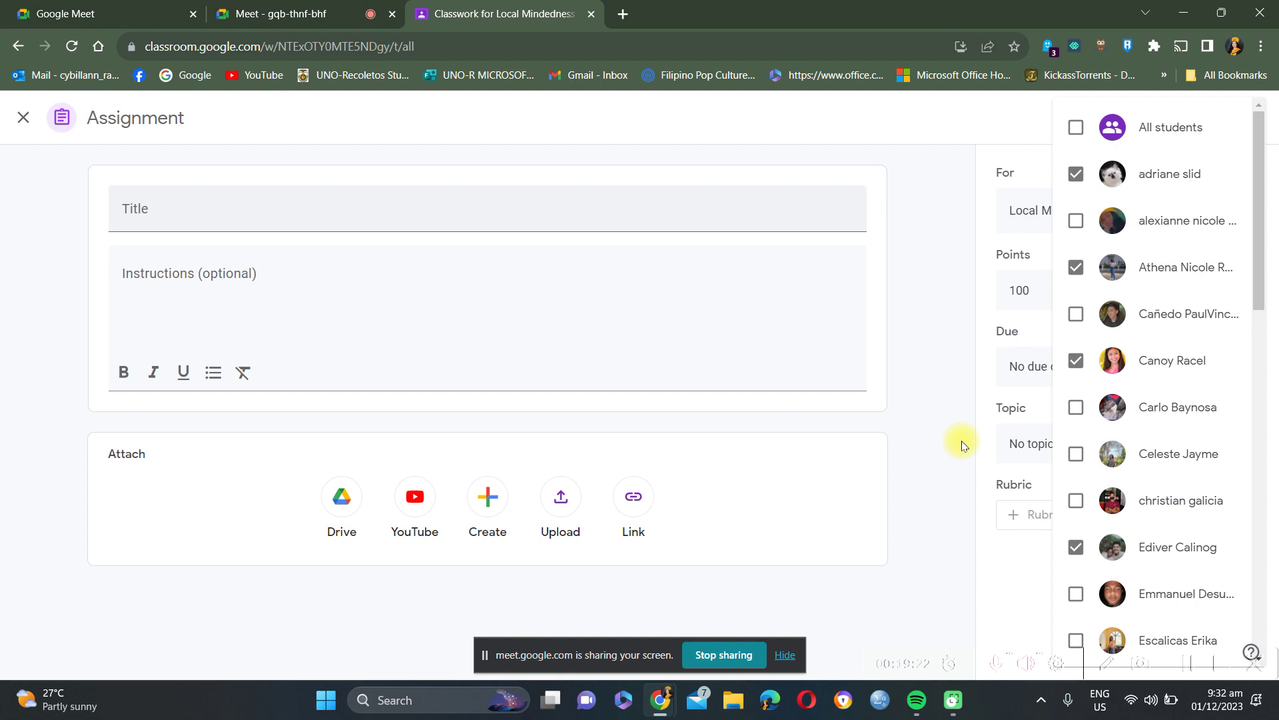
Step: Check the Meet call for participants' raised hands and return to the assignment in Classroom
left_click(286, 13)
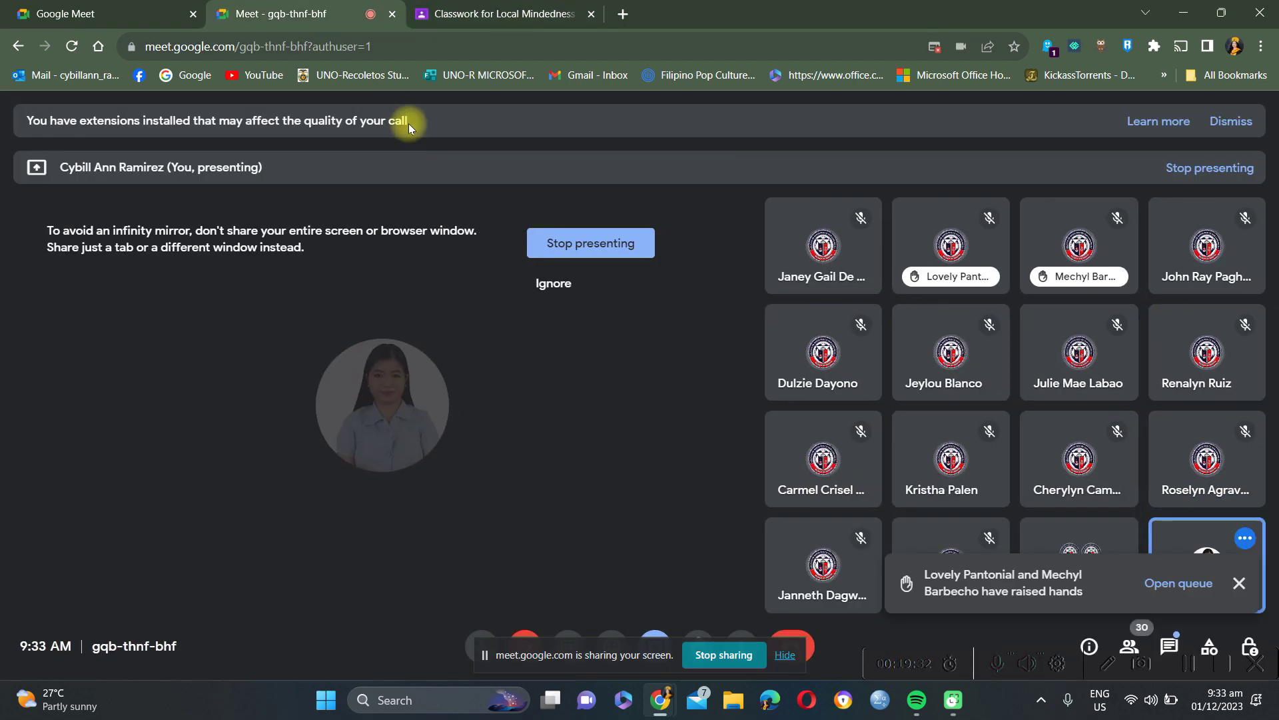
left_click(437, 14)
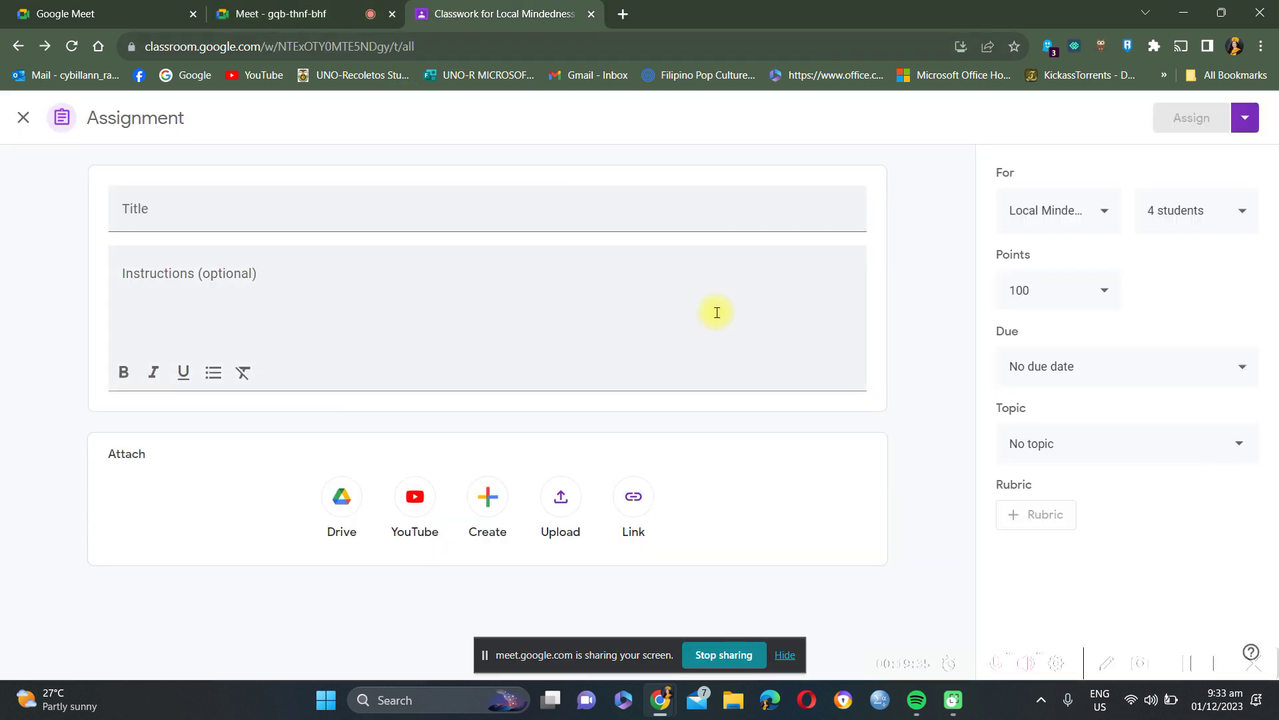
left_click(334, 19)
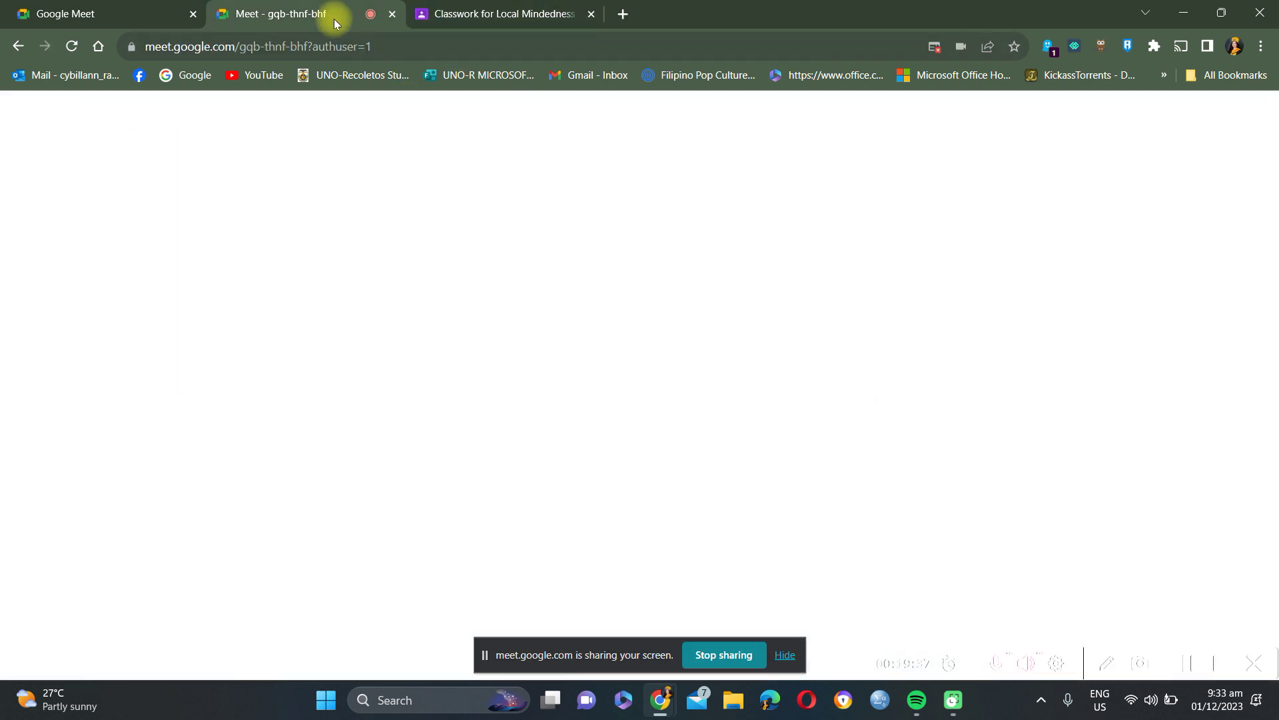
left_click(513, 6)
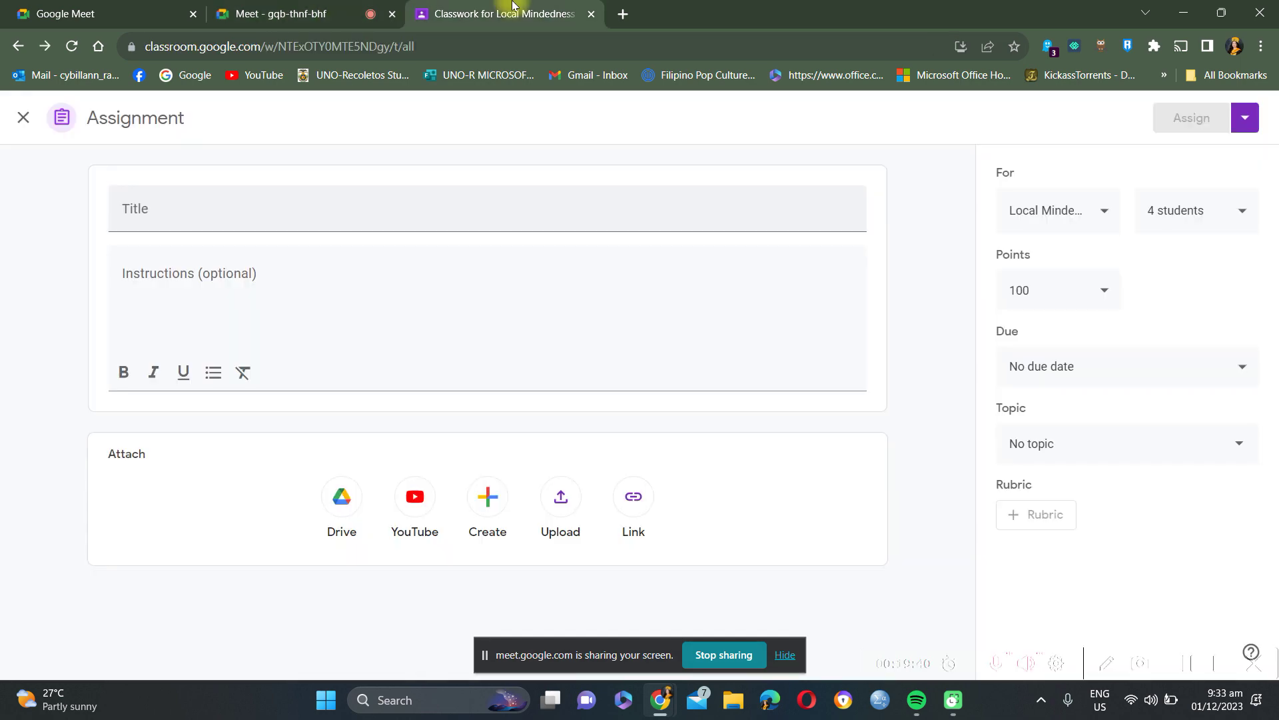
Step: Set the assignment's due date to Dec 1, 2023 at 11:59 PM
left_click(1040, 368)
left_click(1053, 440)
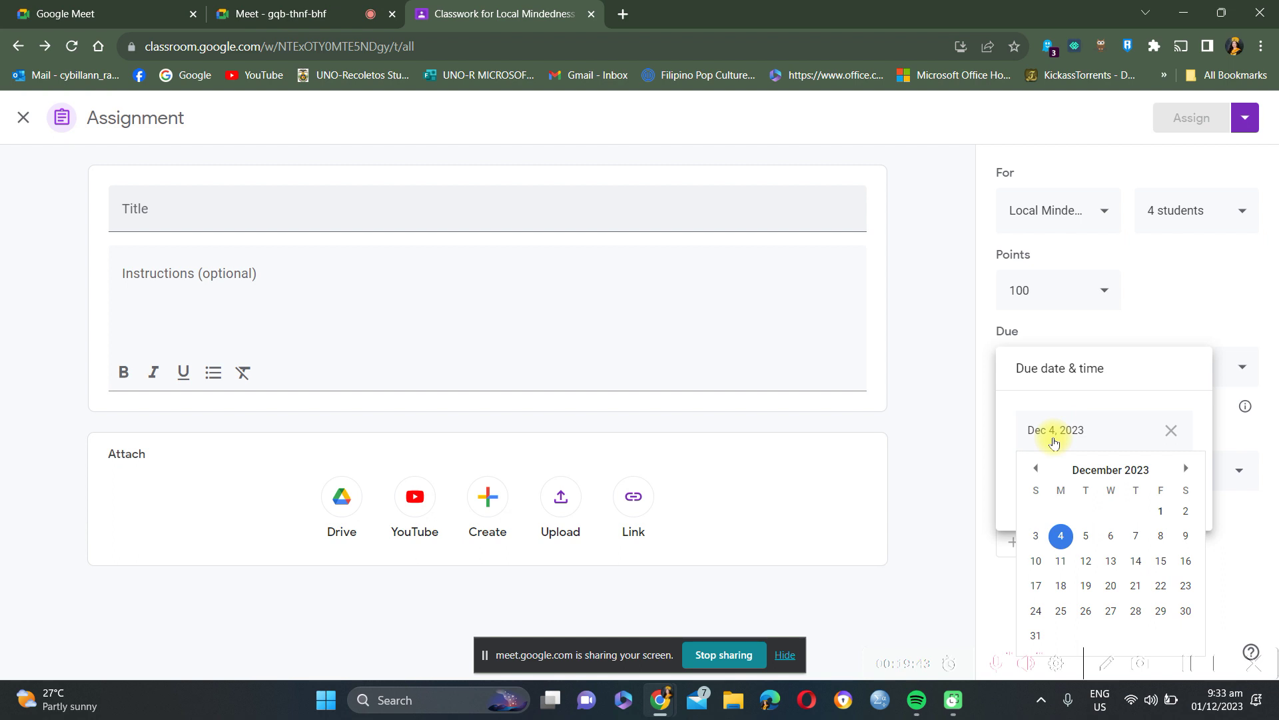
left_click(1160, 511)
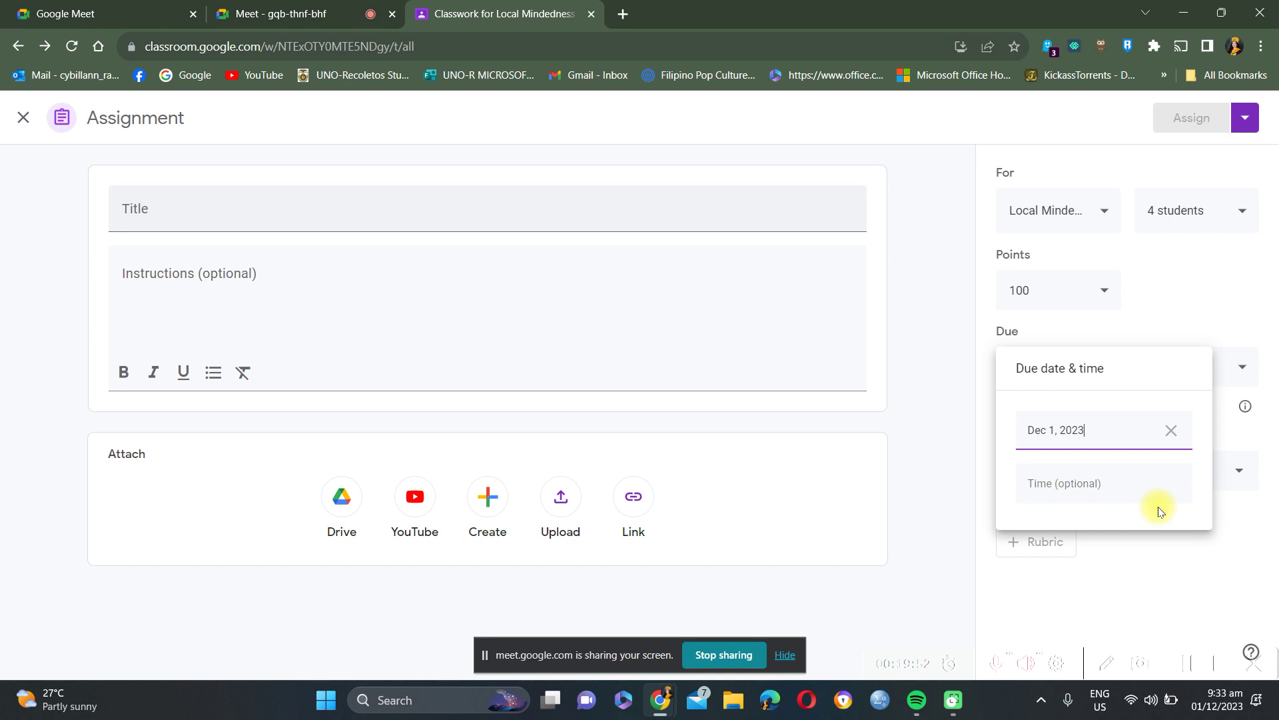
key("Return")
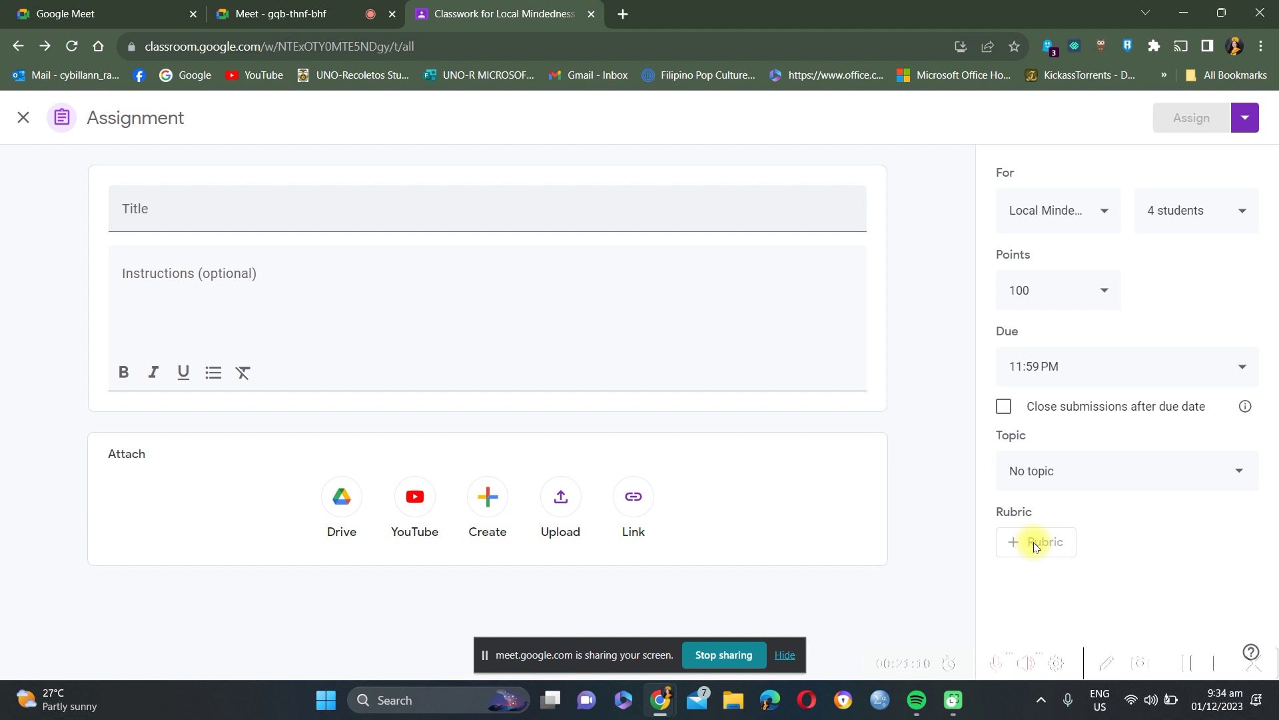
Step: View the assignment's posting options, such as Schedule, Save draft and Discard draft, and close the list
left_click(1245, 118)
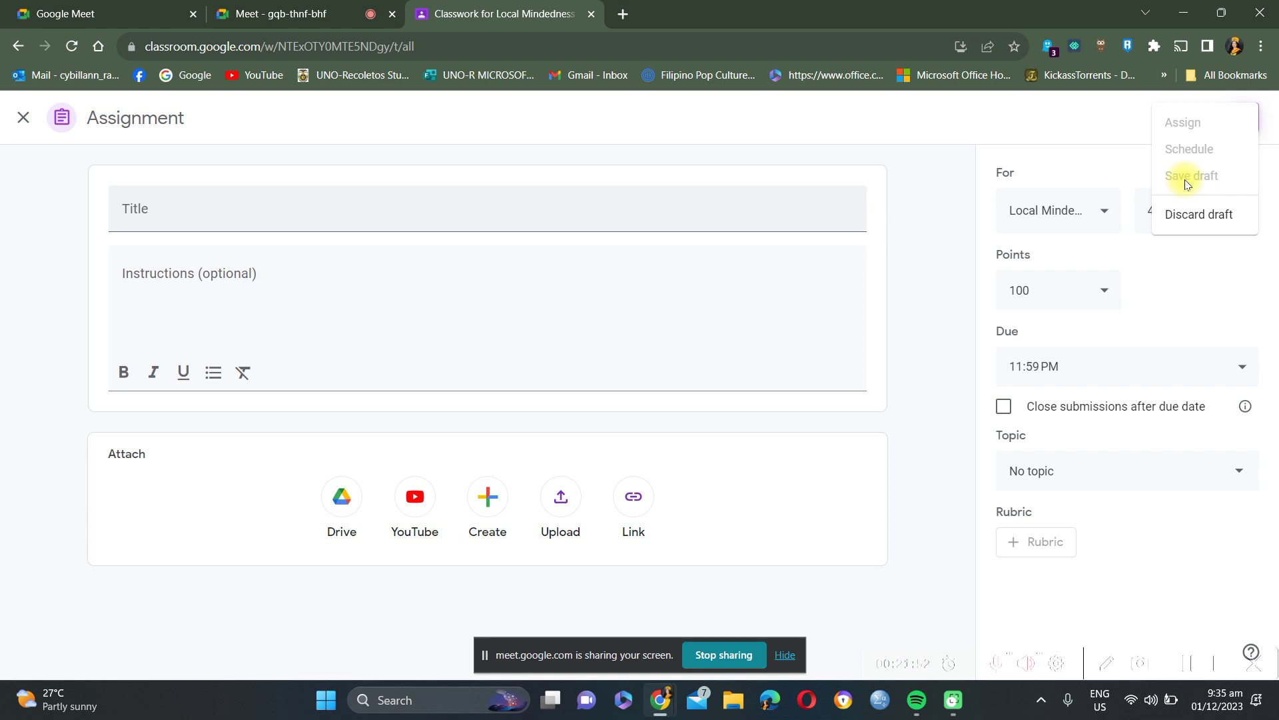
left_click(25, 126)
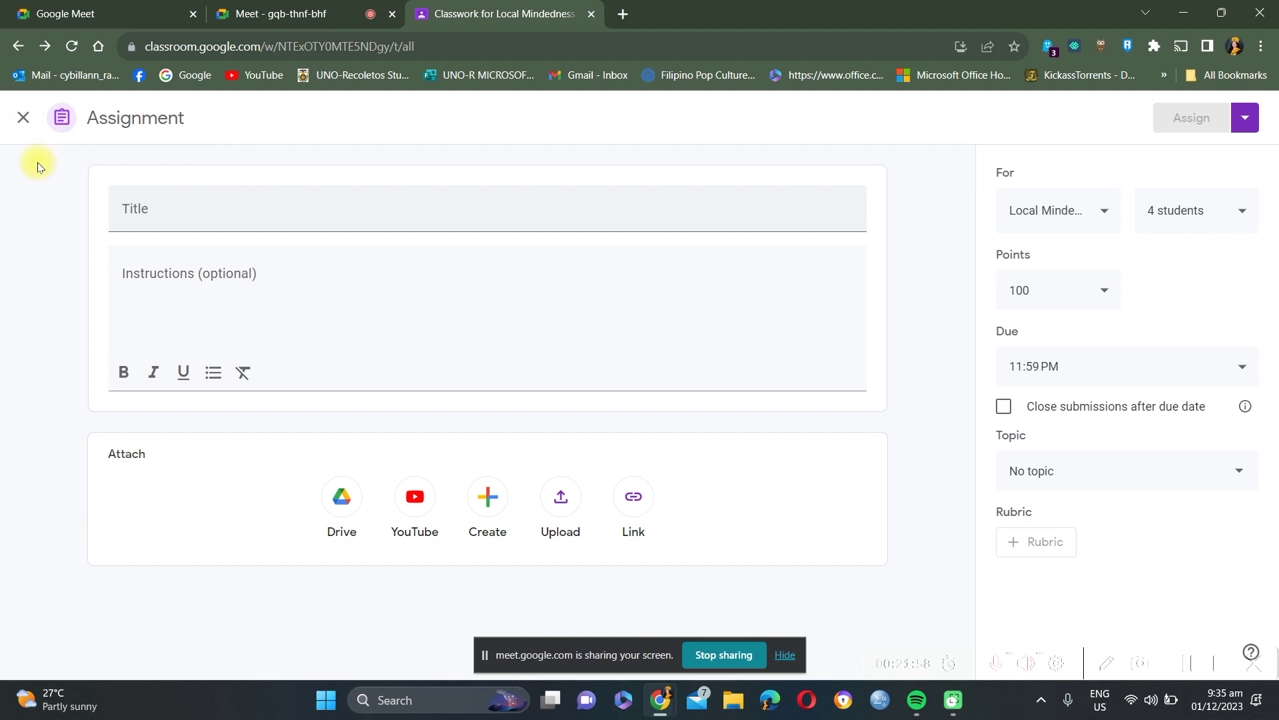
Step: Close the unposted assignment and return to the beginning of the class's Classwork list
left_click(23, 117)
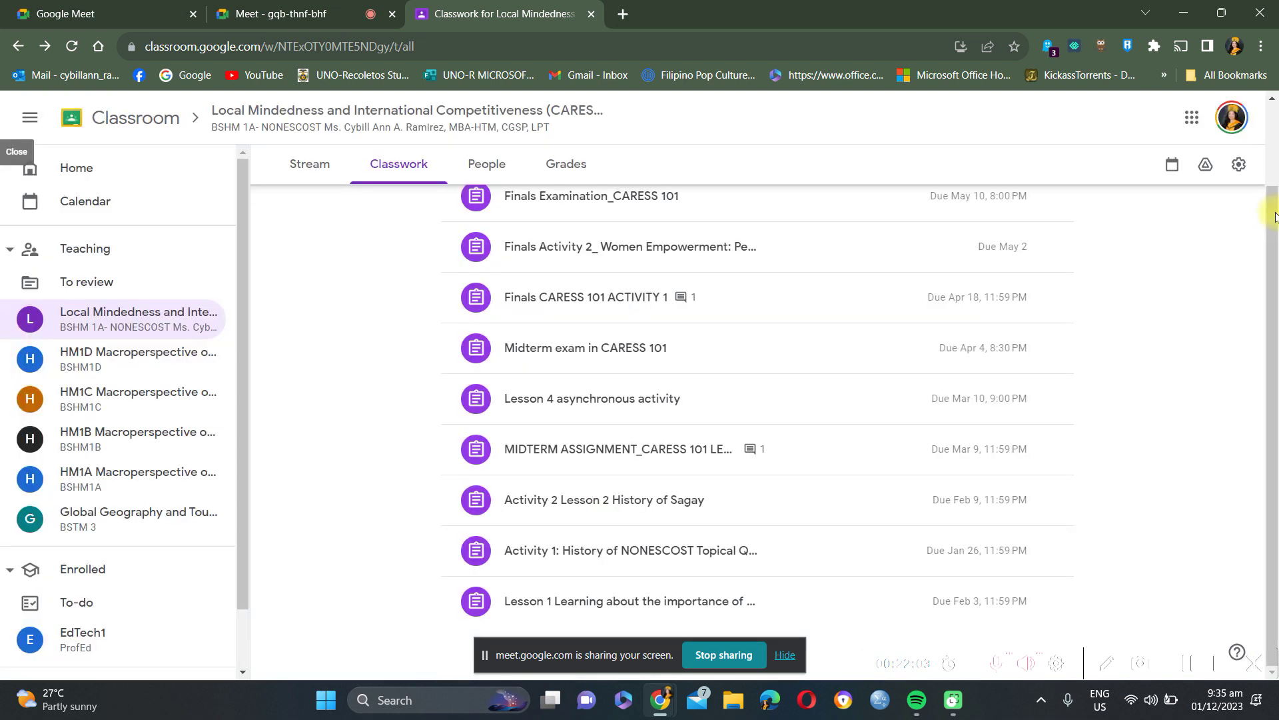
scroll(522, 260, "up", 2)
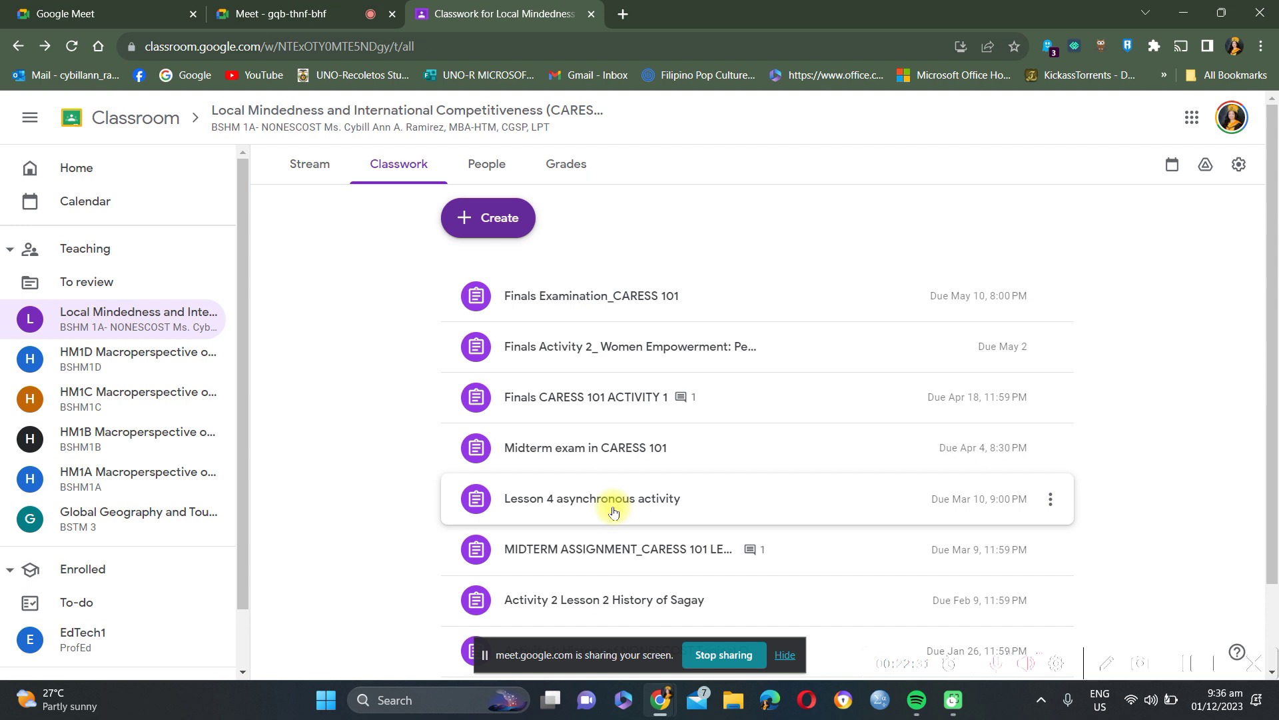
Step: View the class's People list and the actions available for one student, and look over the class's Grades
left_click(482, 189)
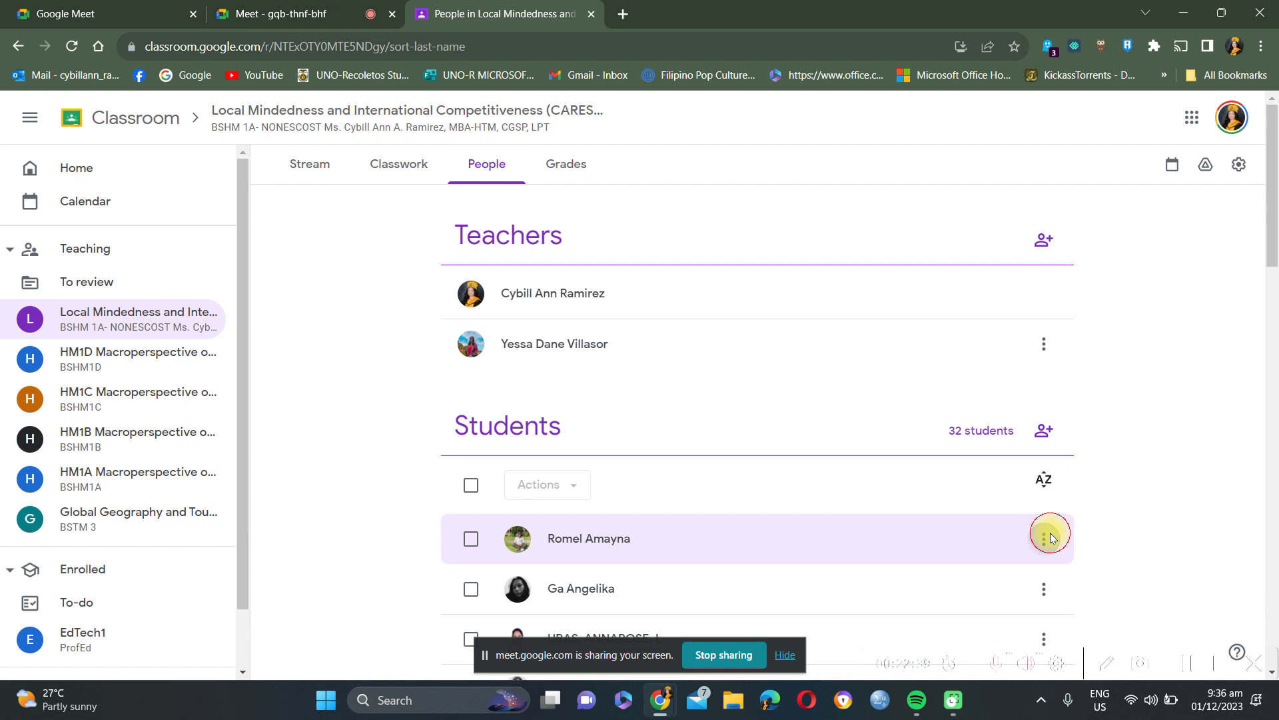
left_click(1050, 537)
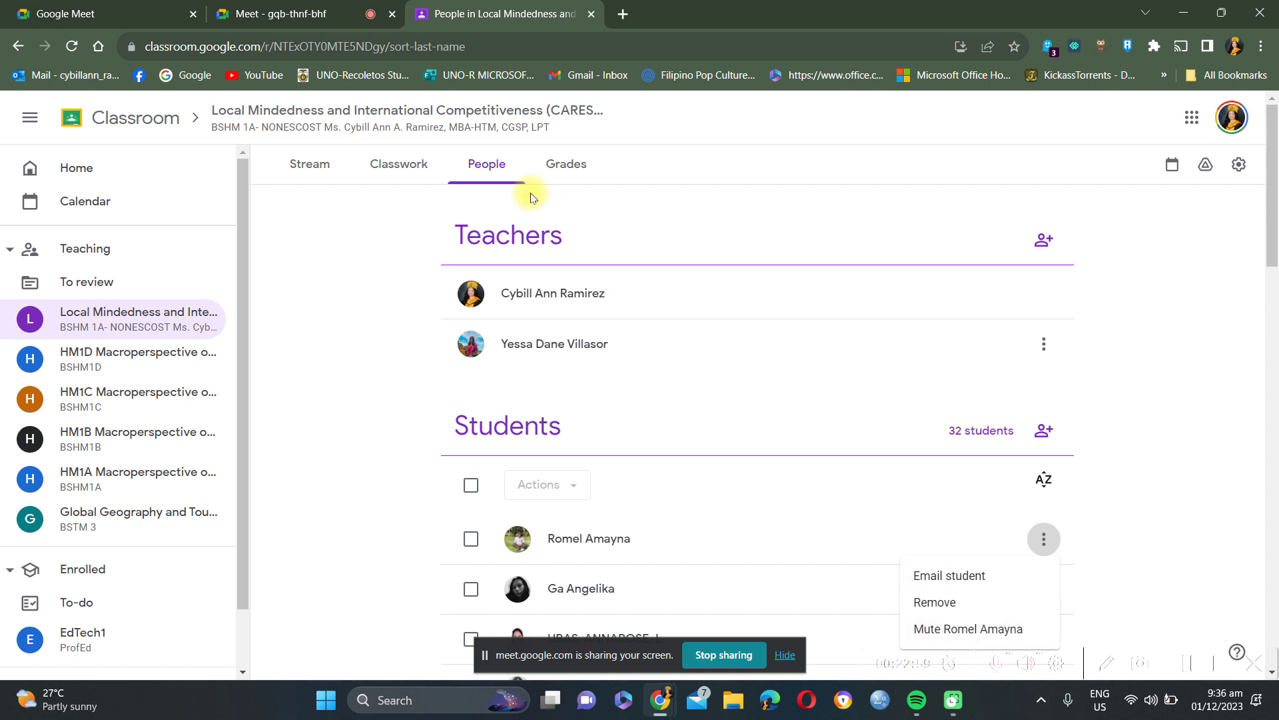
left_click(565, 173)
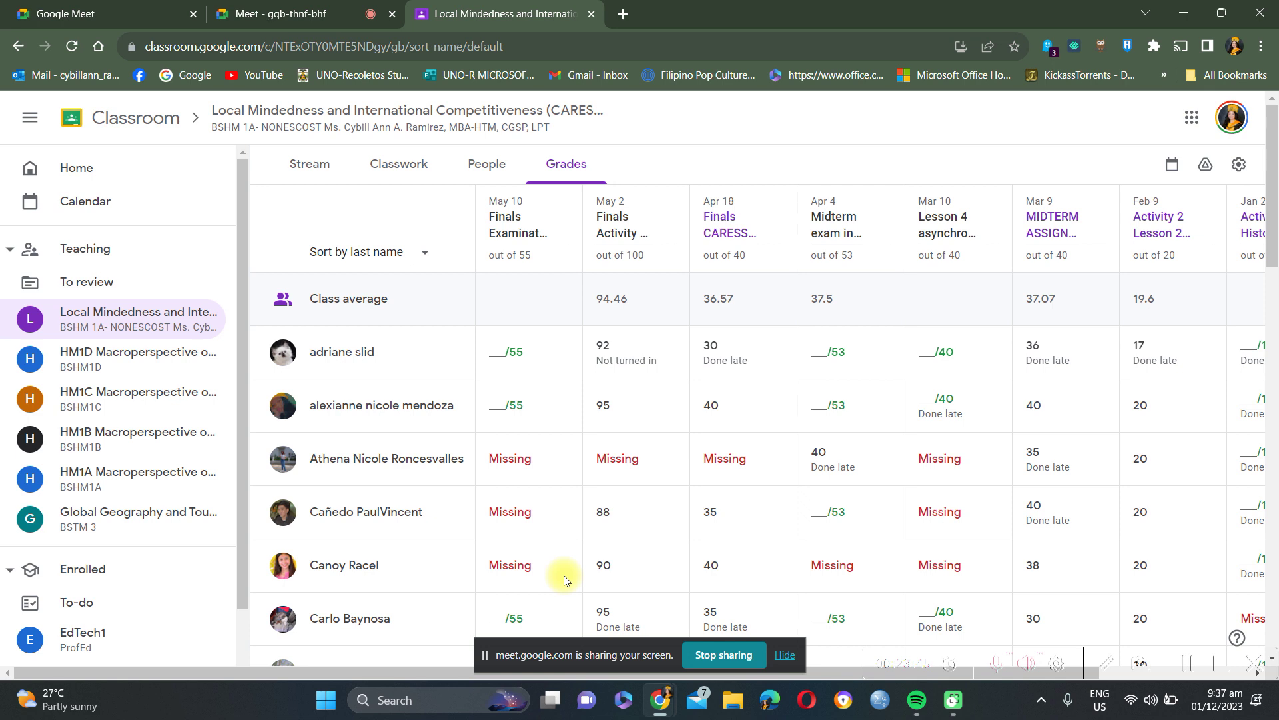
Step: Open a new browser tab and switch to the Meet call to check for participants' raised hands
key("ctrl+t")
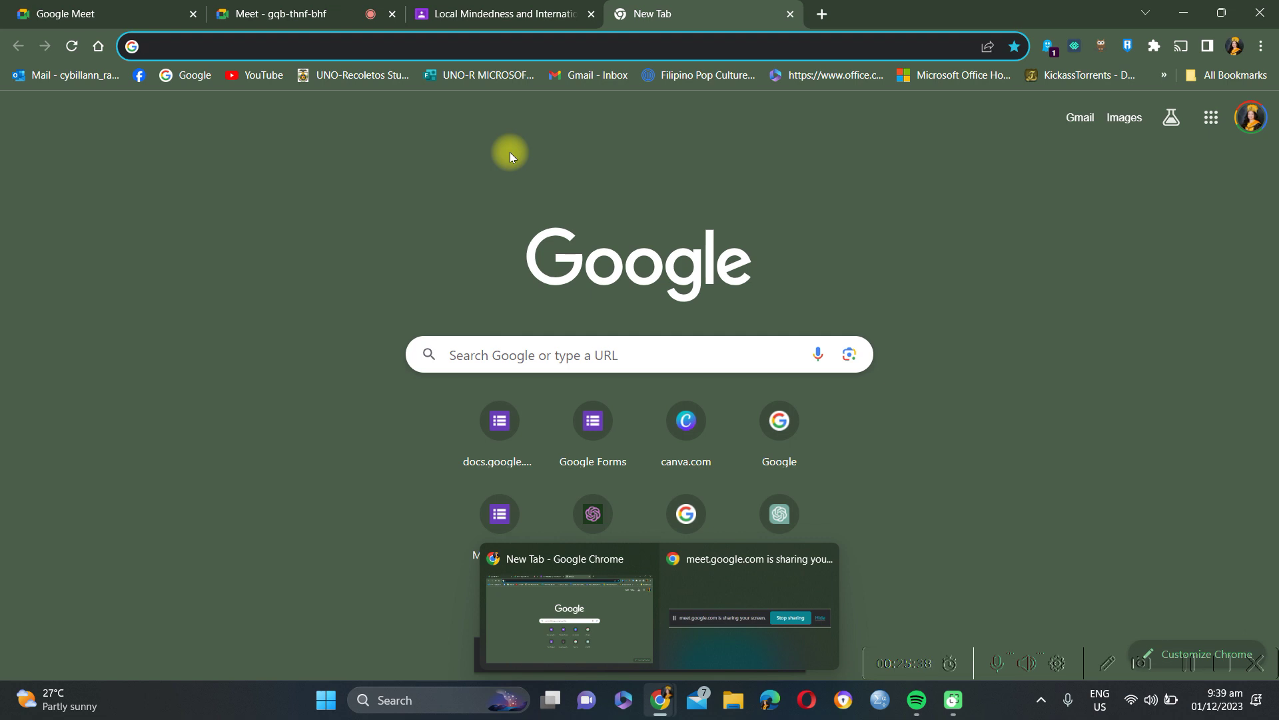
left_click(276, 12)
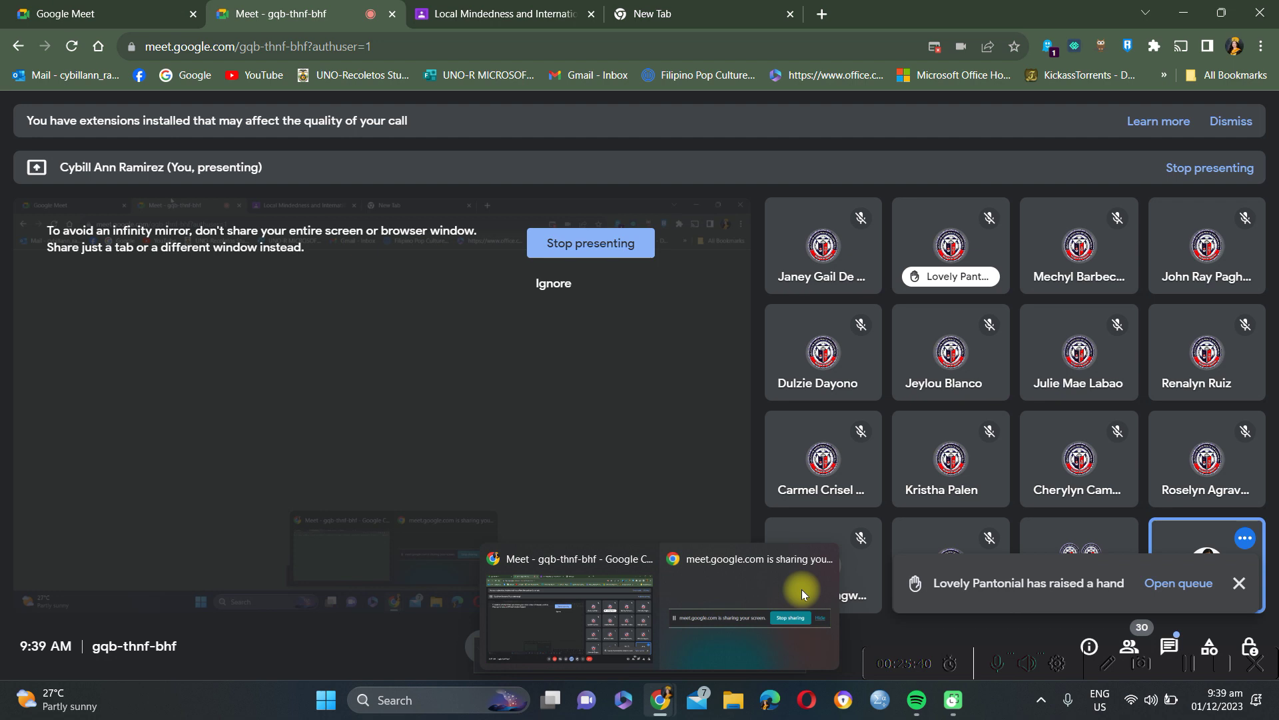
left_click(802, 589)
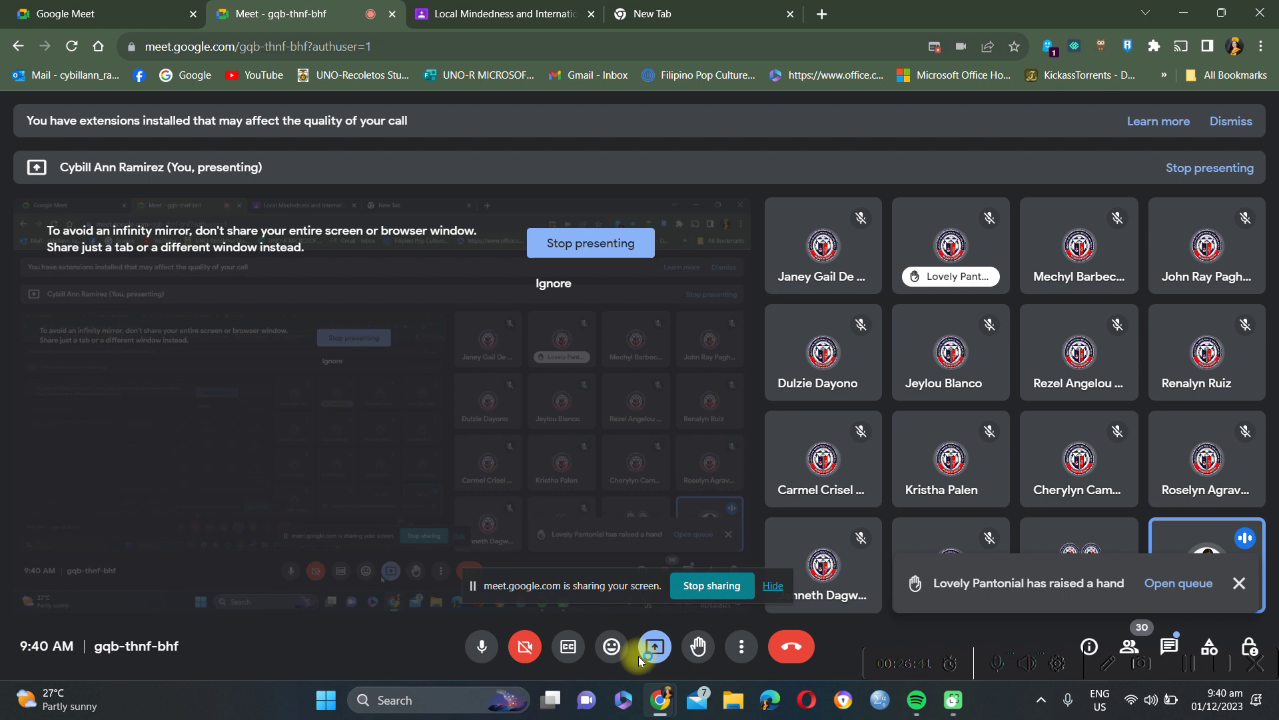
Step: Return to the new tab and open the Quizizz site at quizizz.com/admin
key("ctrl+4")
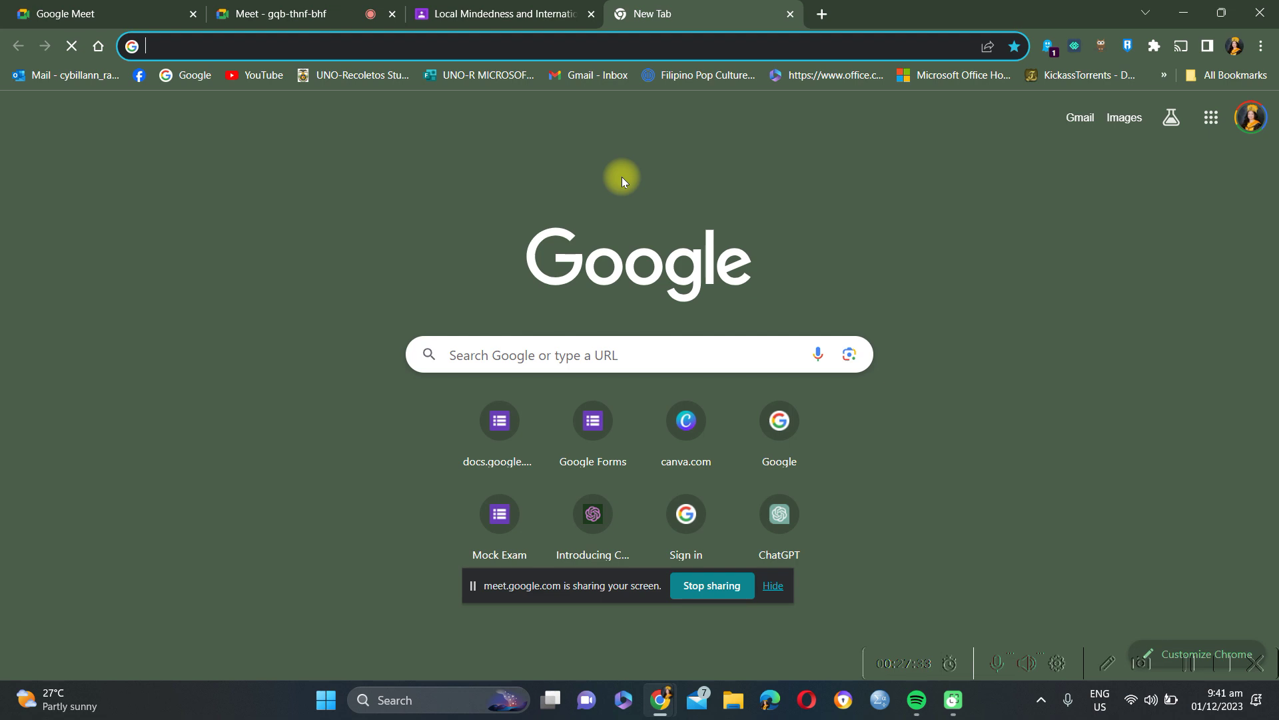
type("quiz")
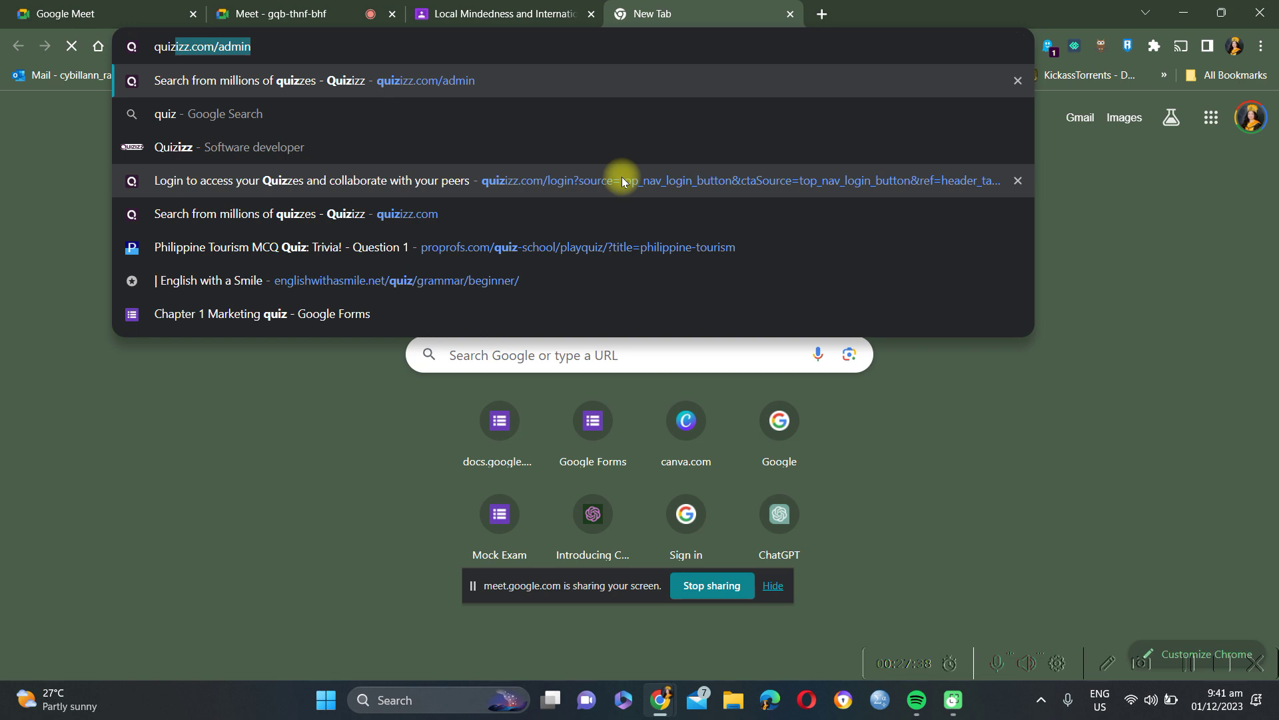
type("izz")
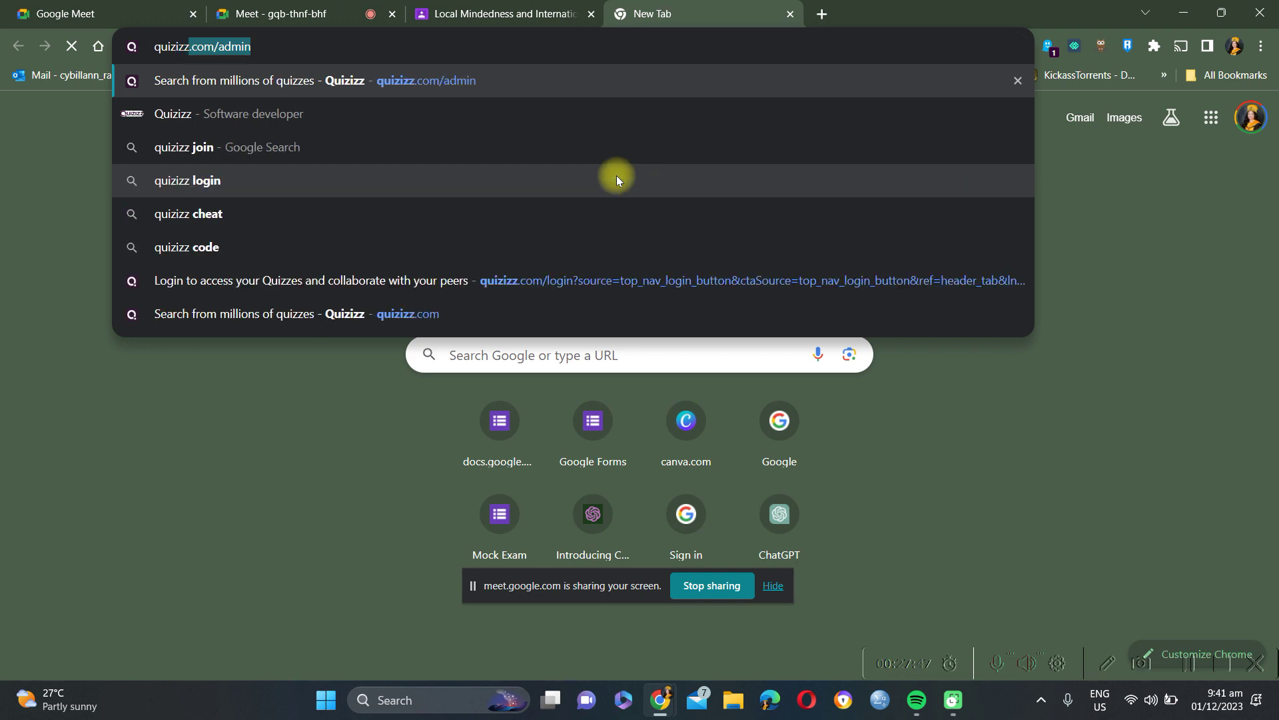
key("Return")
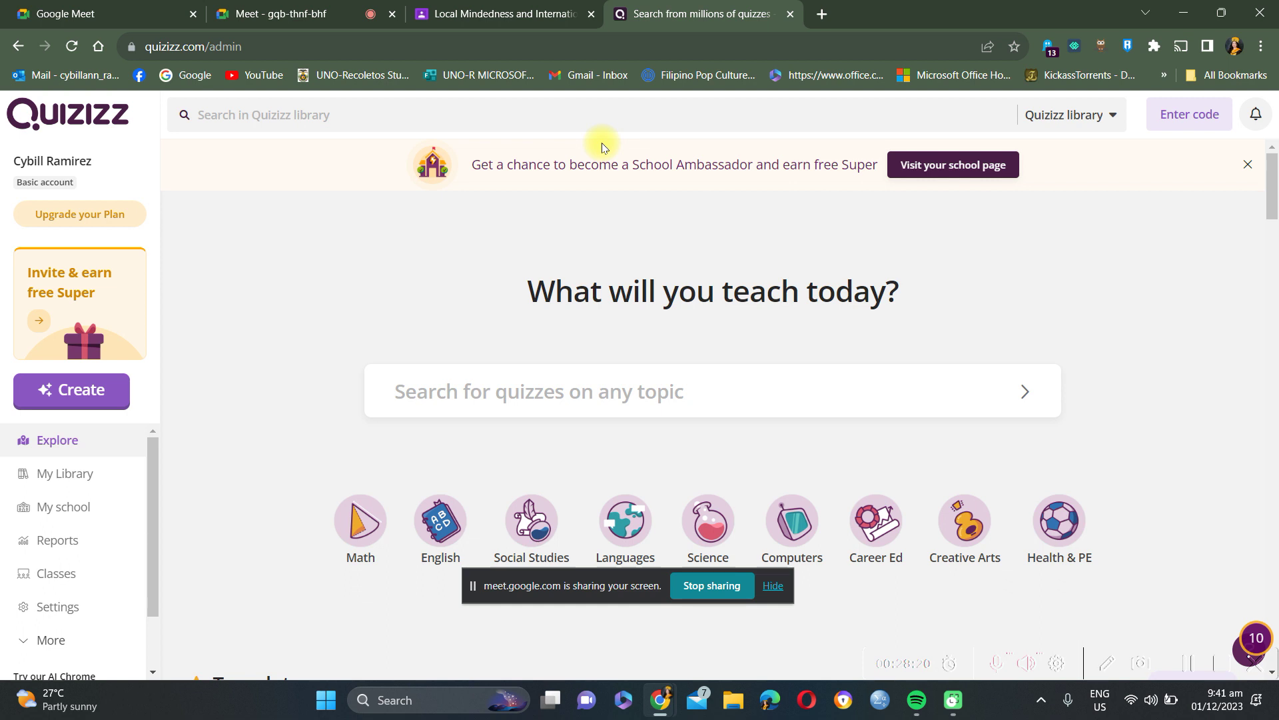
Step: Move the screen-sharing bar out of the way and search Quizizz for "global geography"
left_click_drag(583, 589, 675, 243)
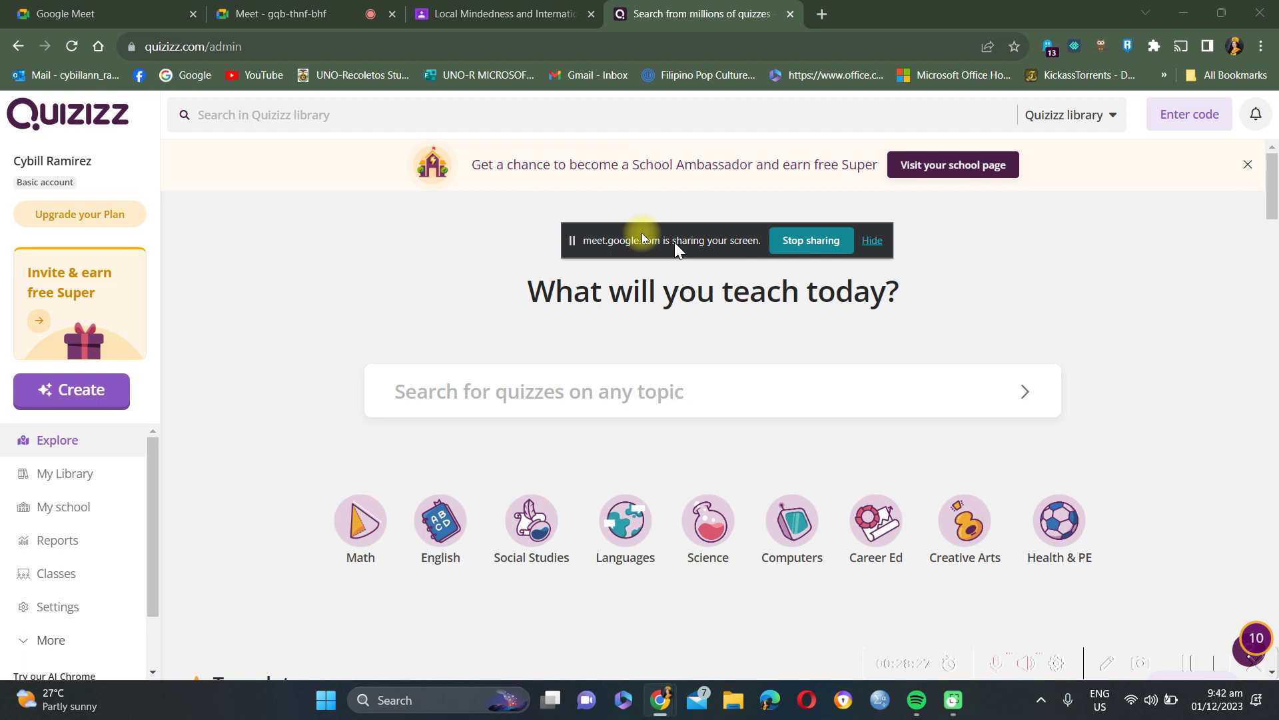
left_click_drag(674, 242, 625, 227)
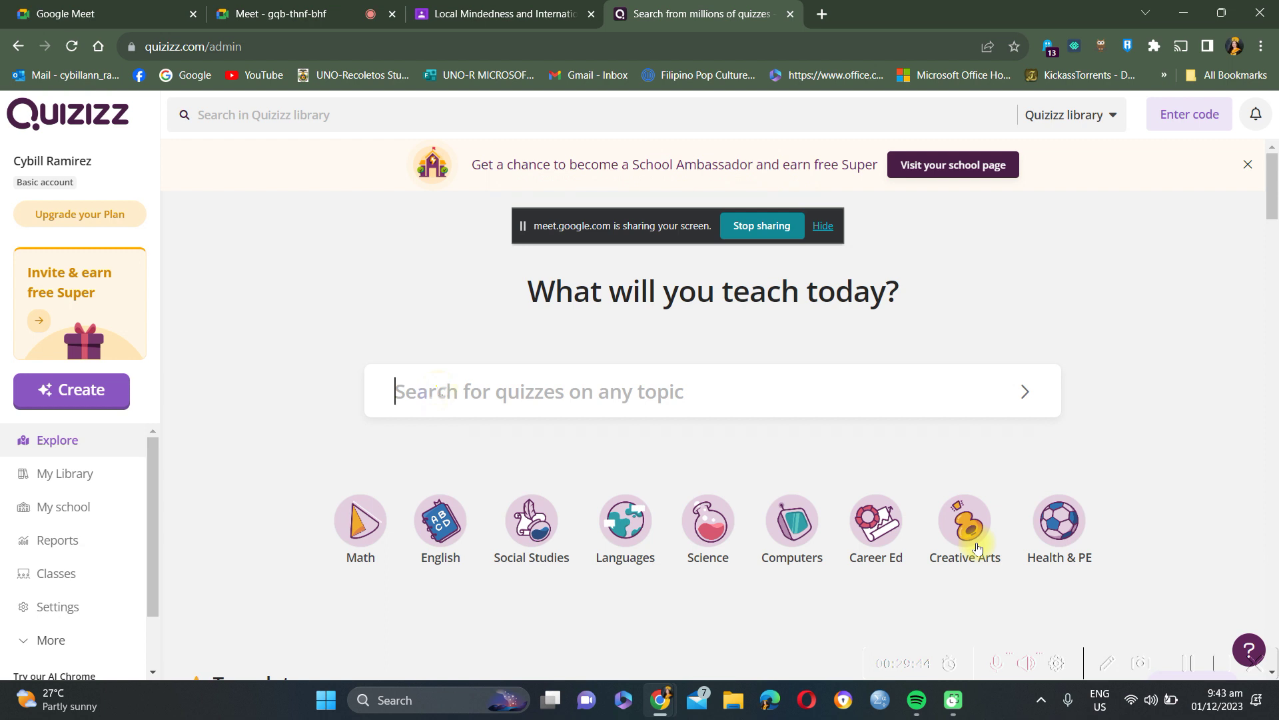
type("global")
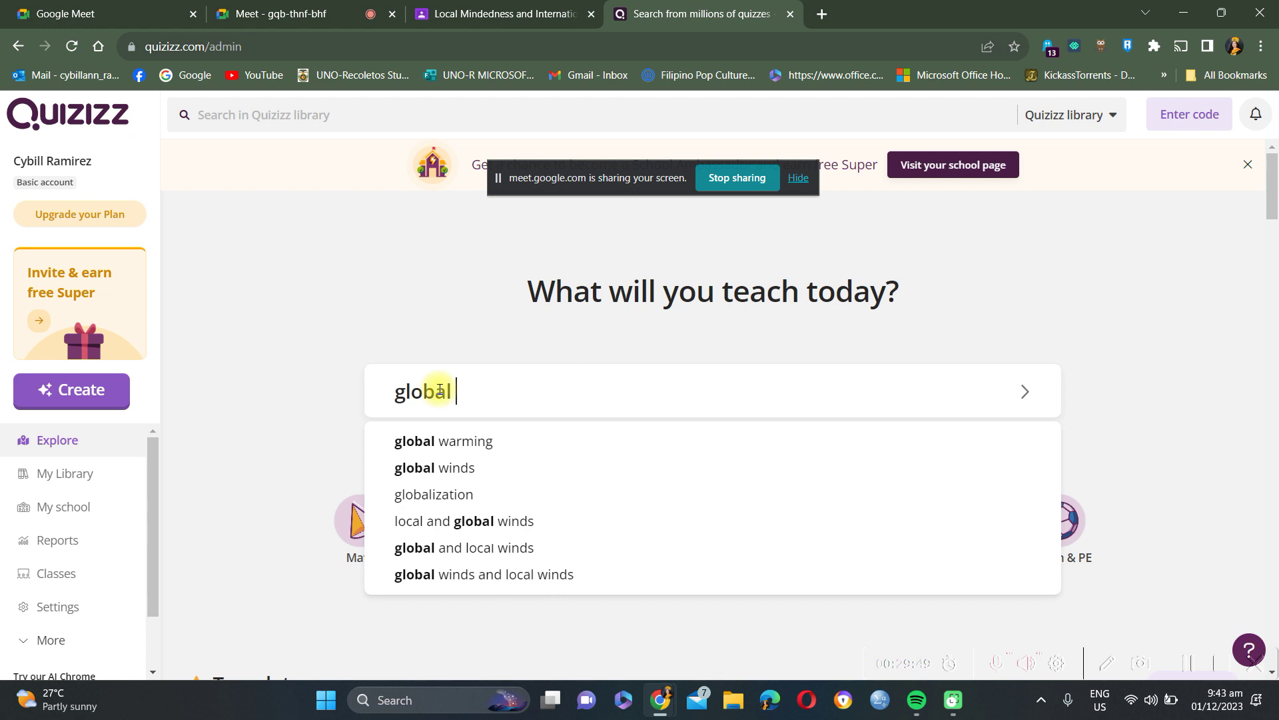
type("hy")
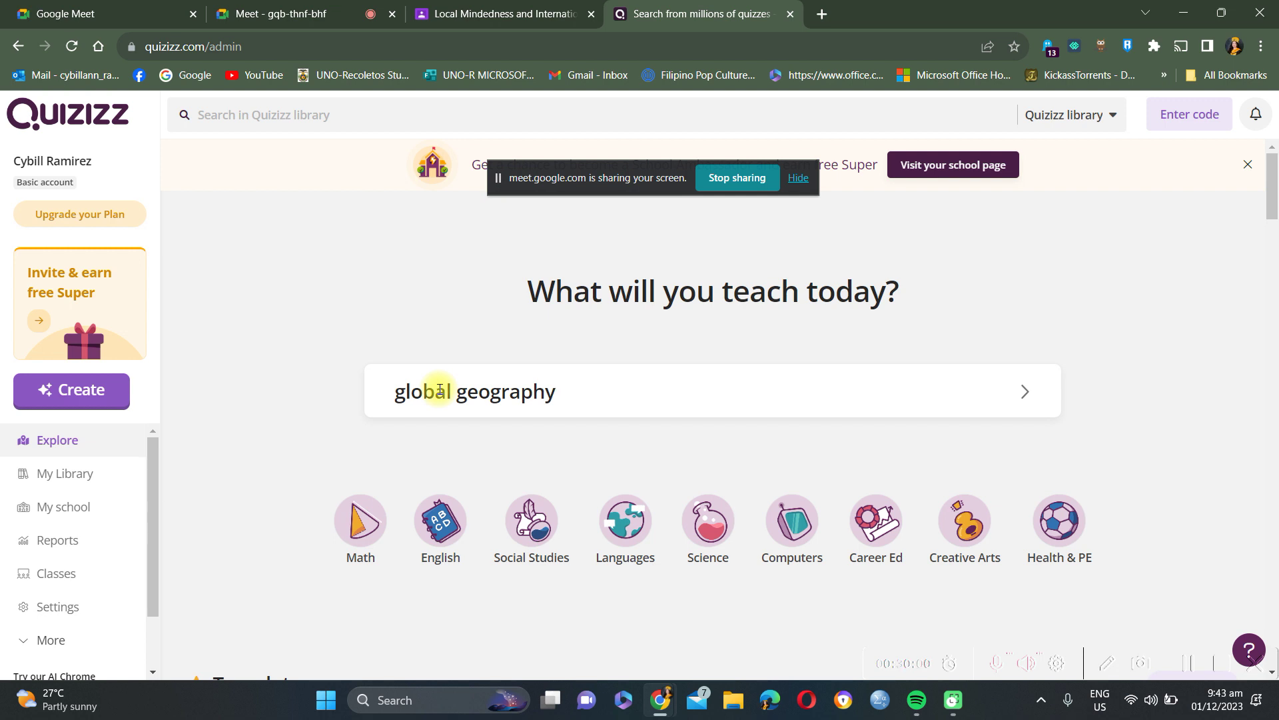
key("Return")
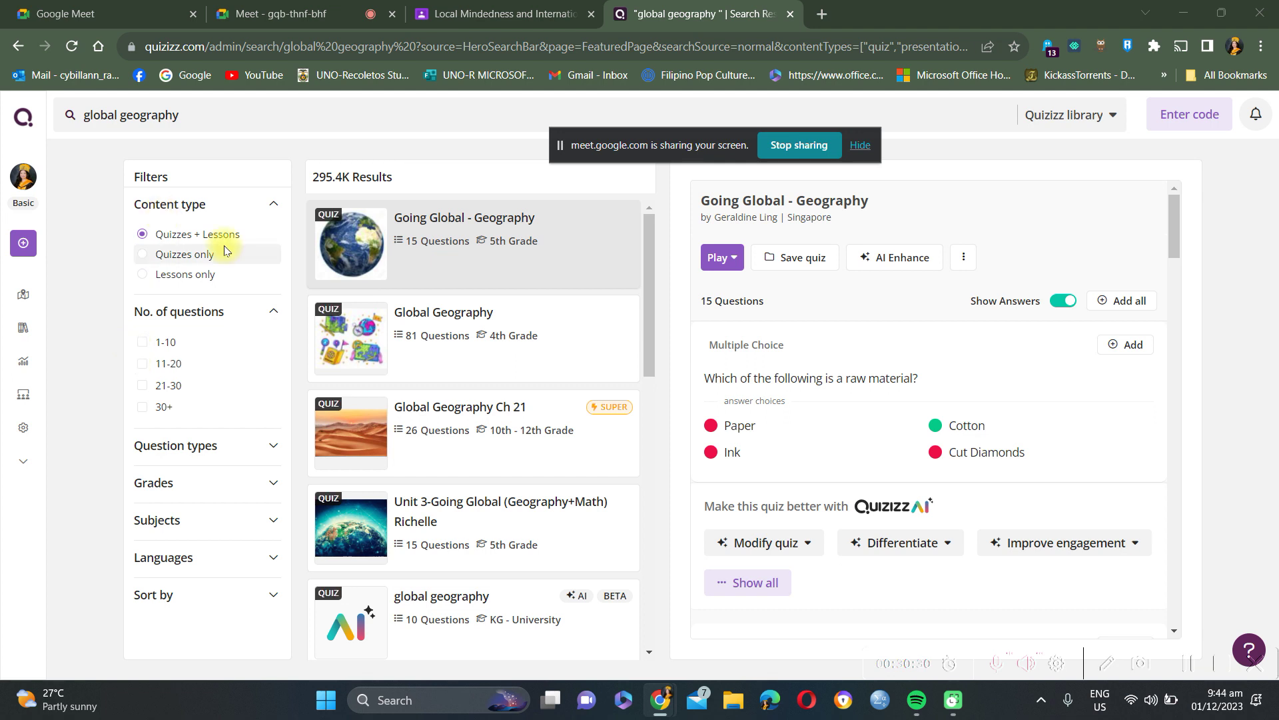
Step: Filter the search results to quizzes only, with 21-30 questions of the Multiple Choice type
left_click(171, 262)
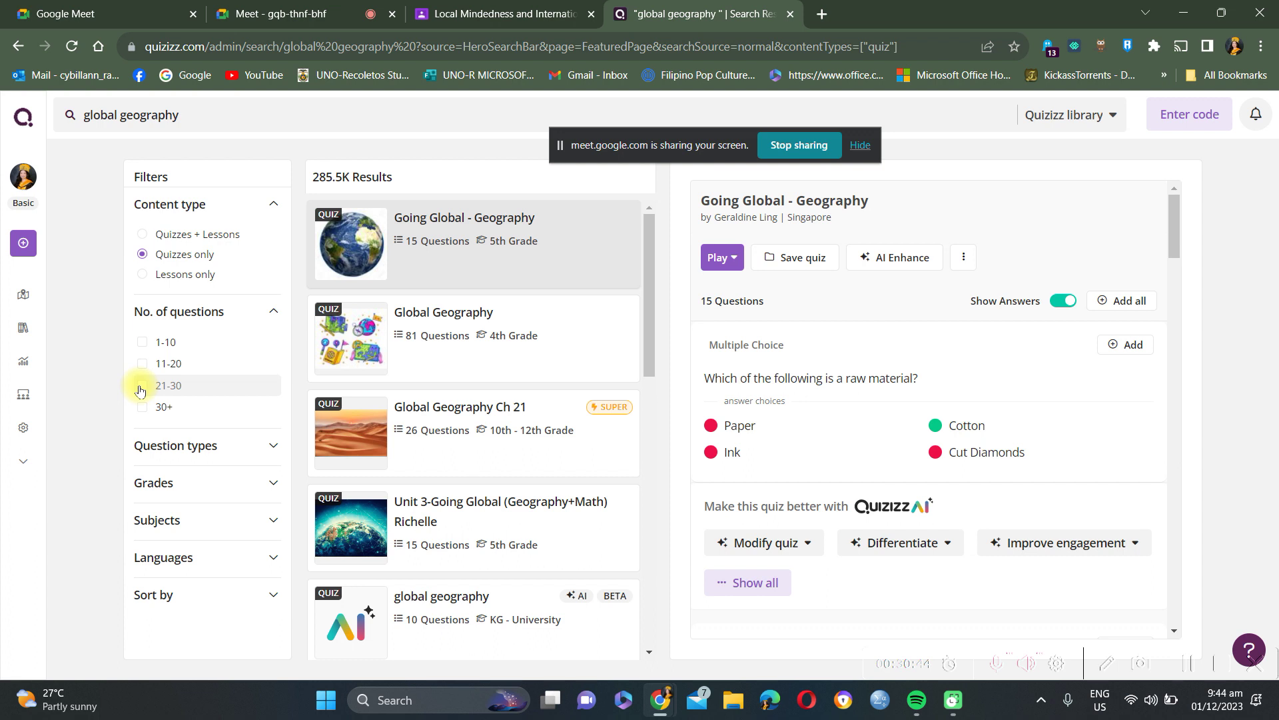
left_click(140, 389)
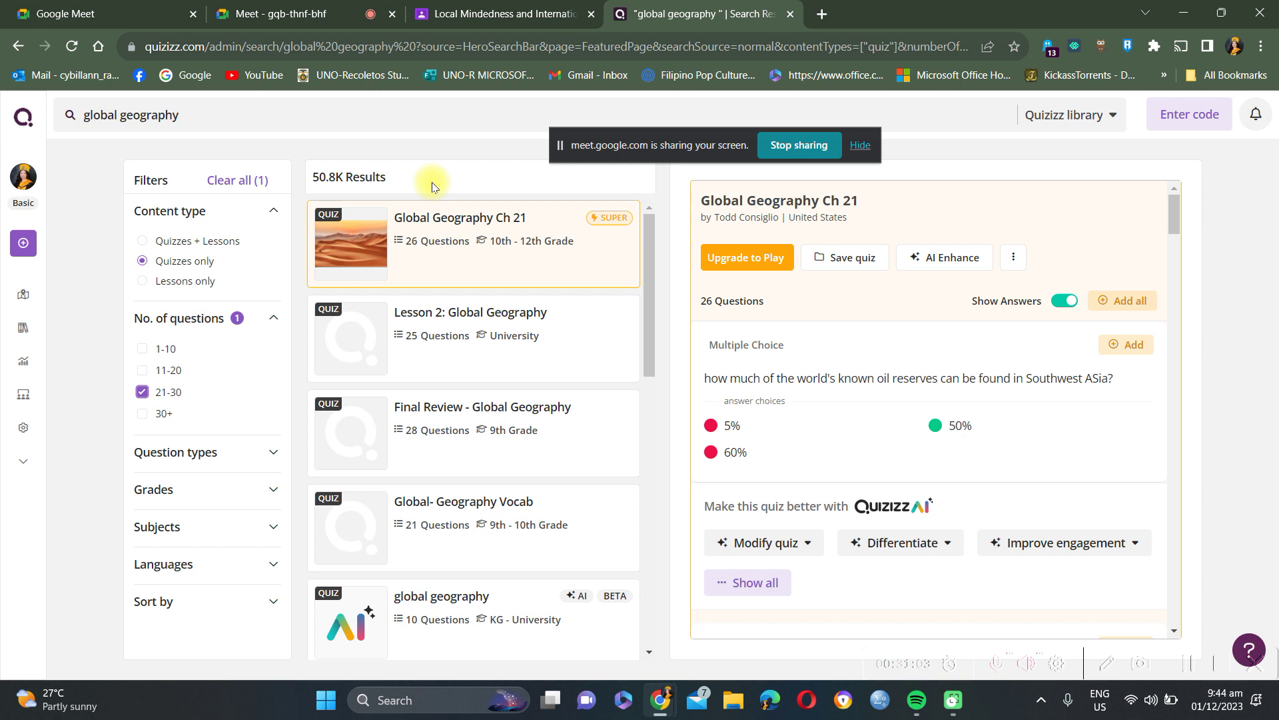
left_click(175, 452)
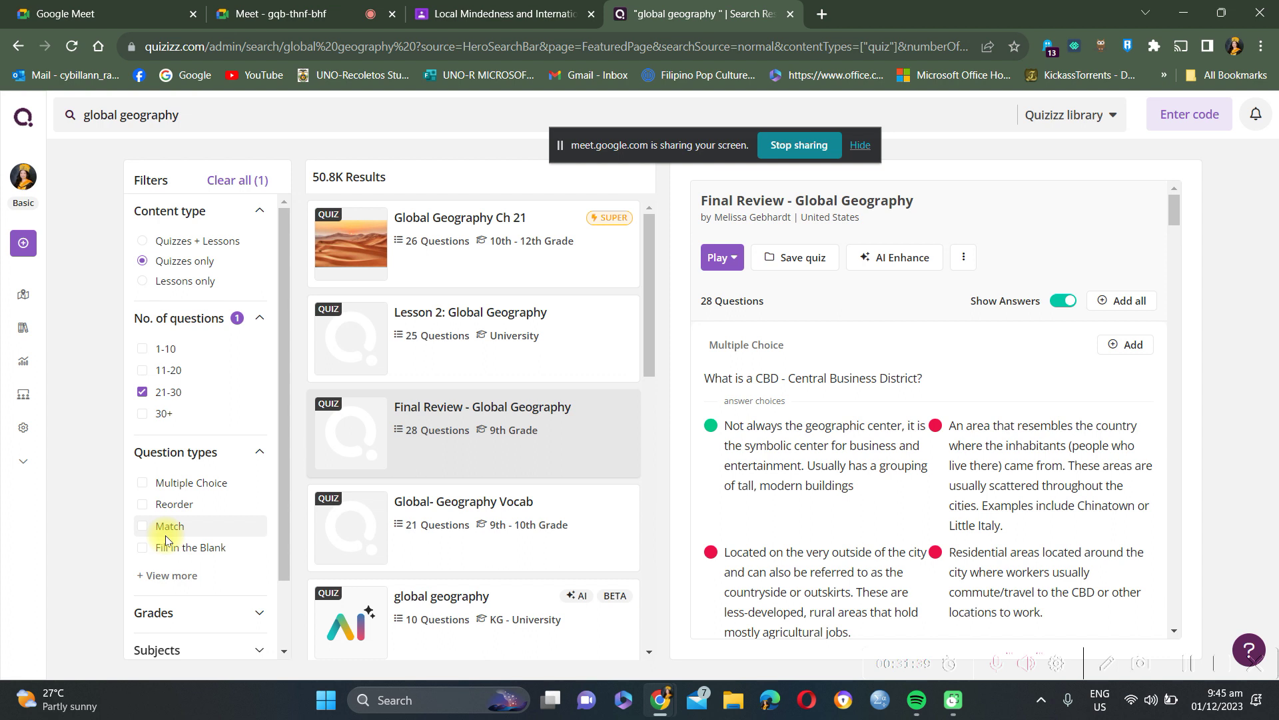
left_click(139, 487)
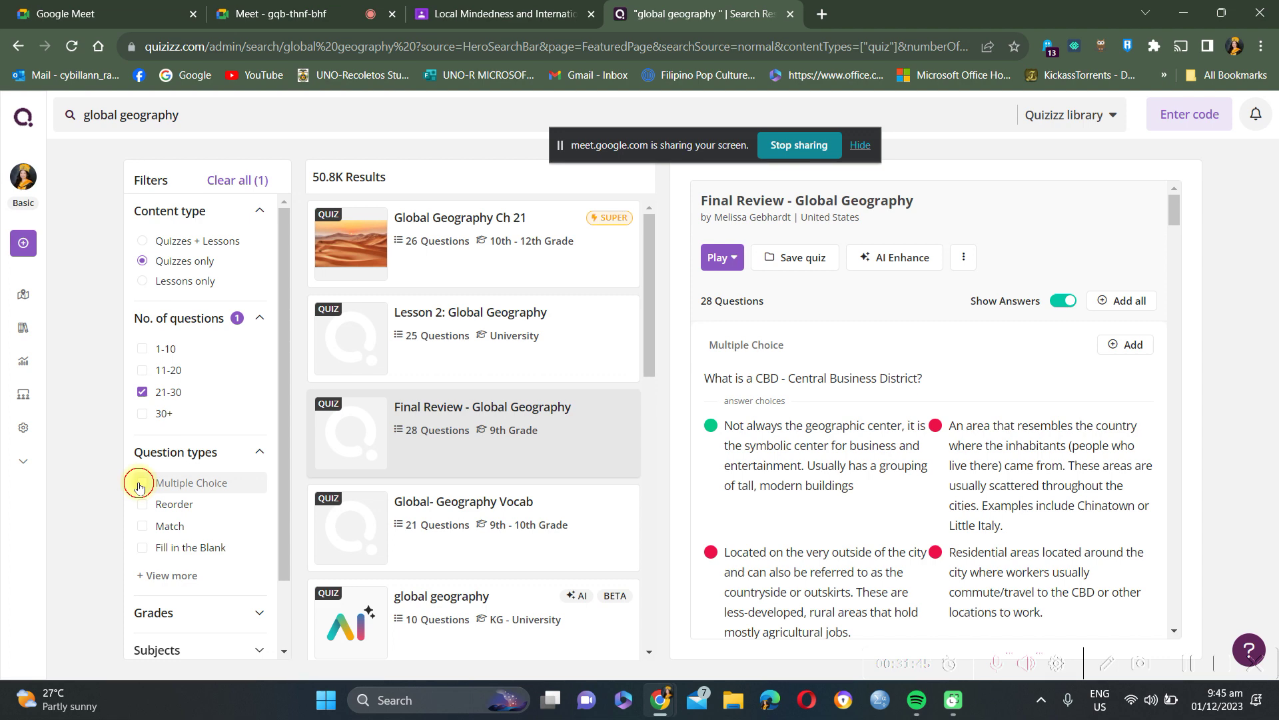
left_click(141, 484)
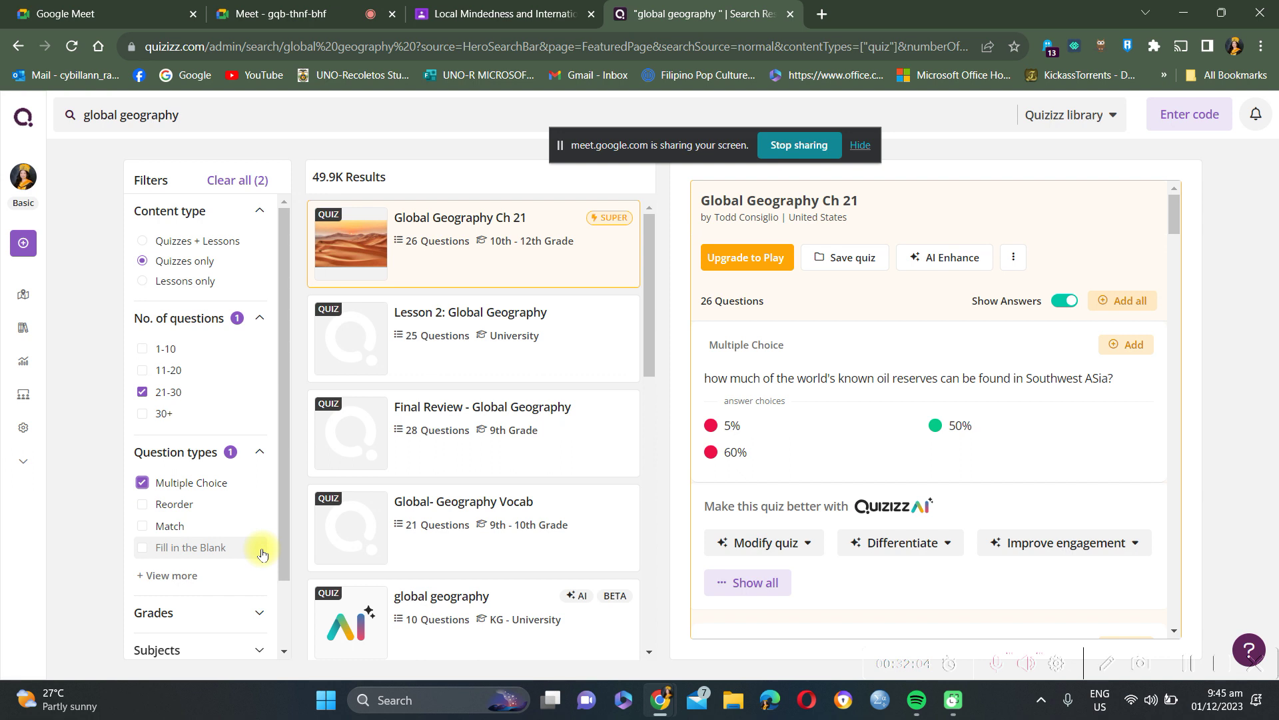
Step: Restrict the quiz results to the University grade level and close the grade list
left_click(259, 612)
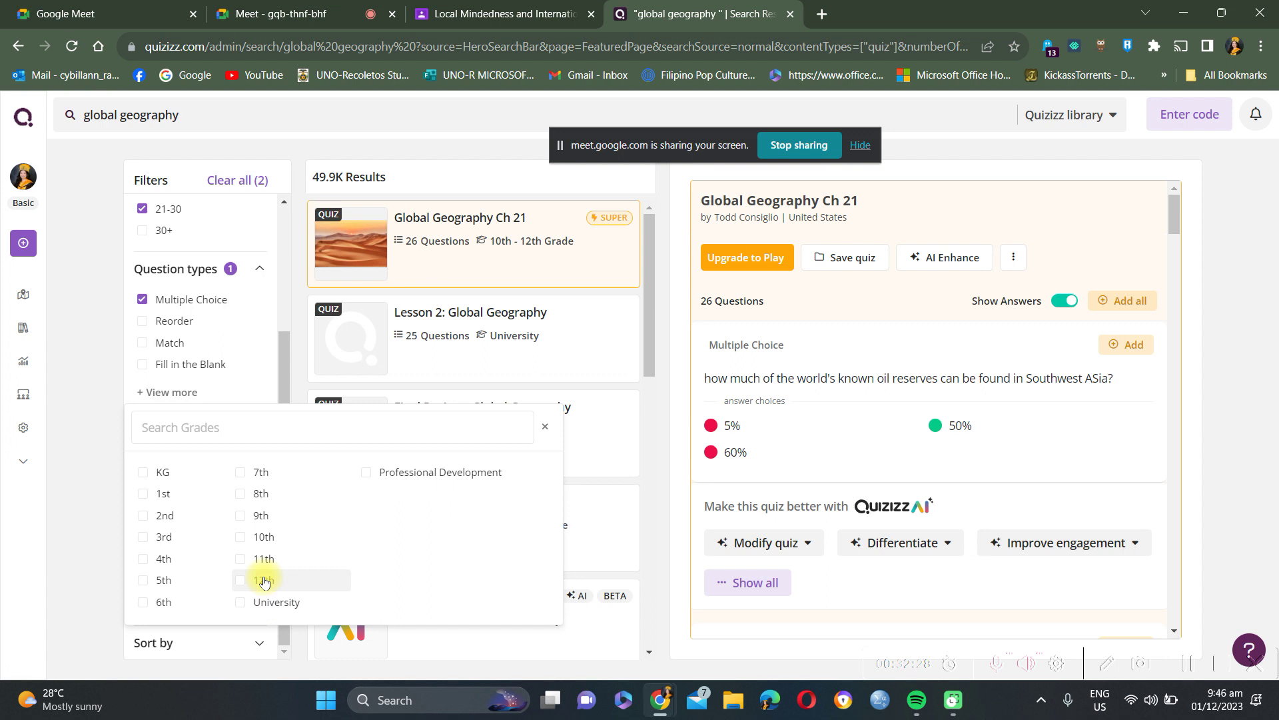
left_click(256, 602)
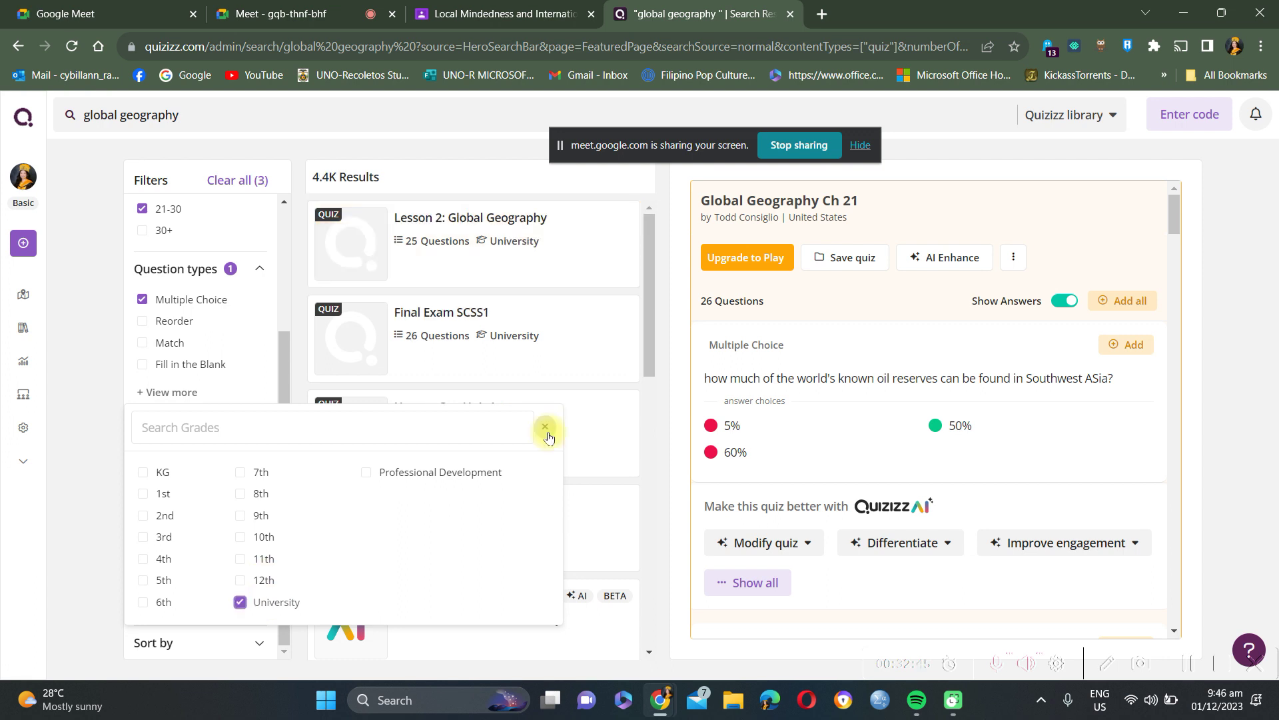
left_click(631, 415)
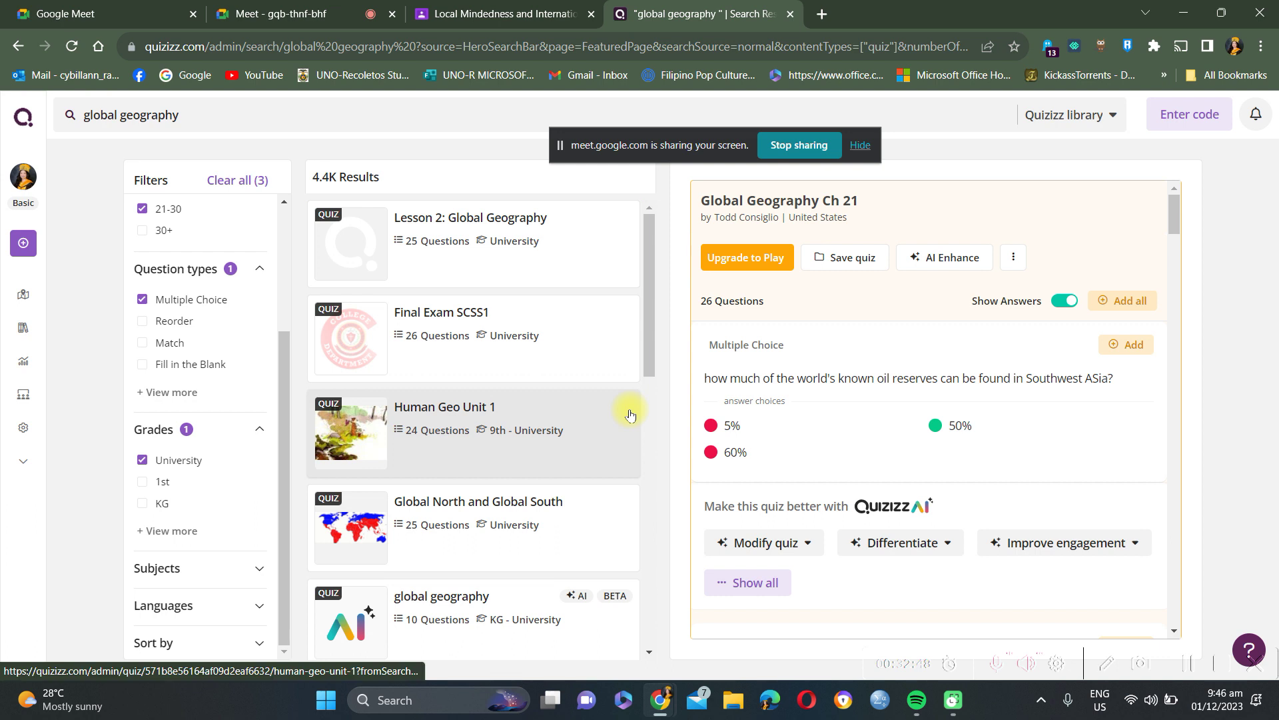
Step: Preview the questions of the Human Geo Unit 1 and Final Exam SCSS1 quizzes
left_click(630, 415)
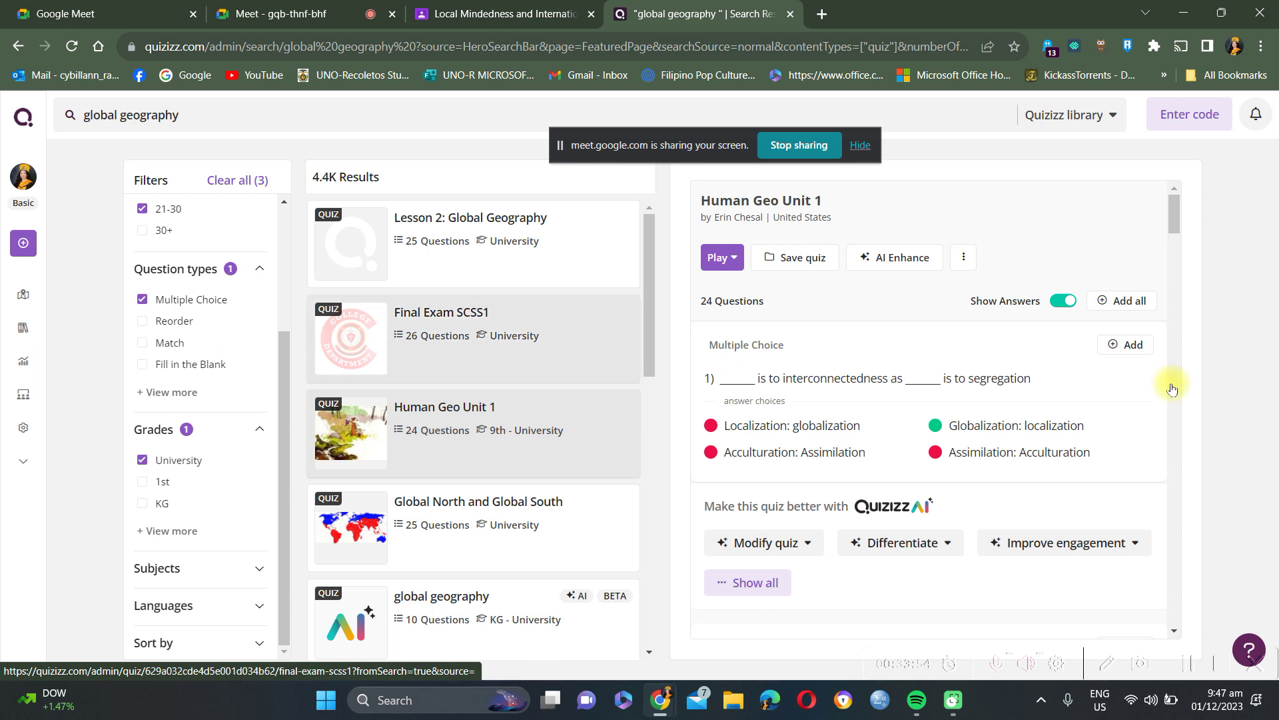
left_click(586, 346)
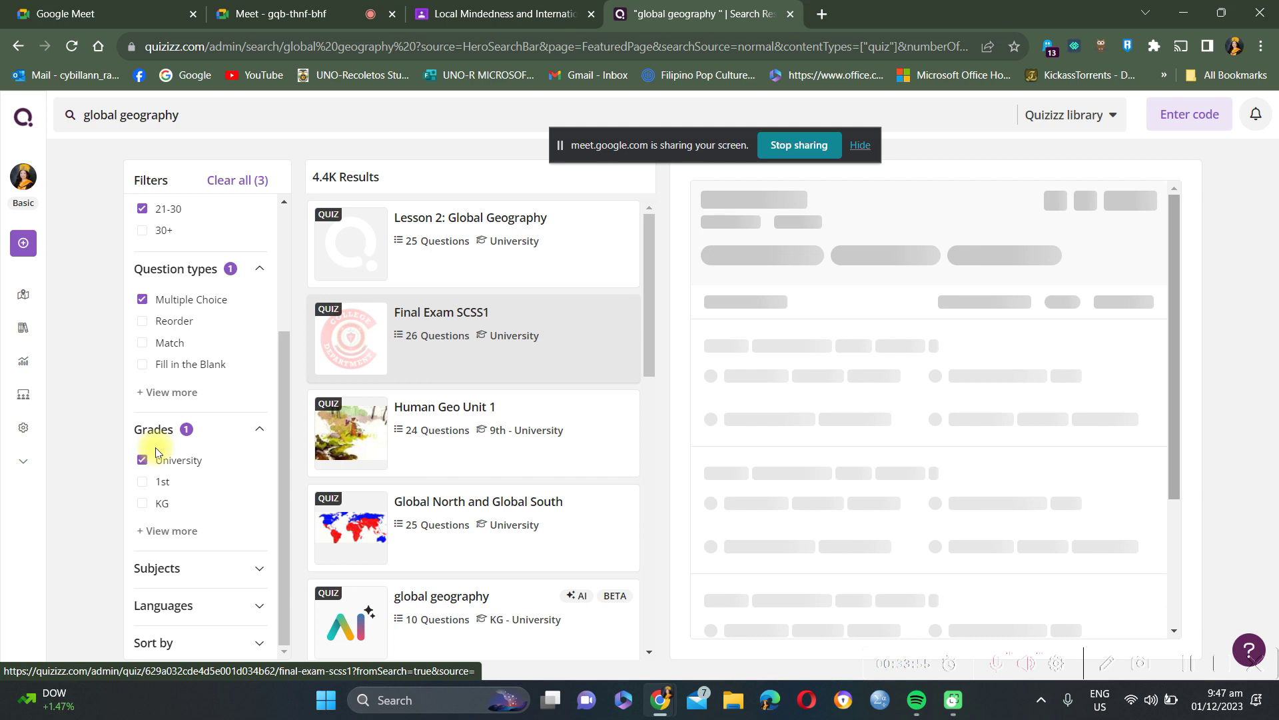
Step: Show the subject and language filter options and restrict the quizzes to the English language
left_click(259, 570)
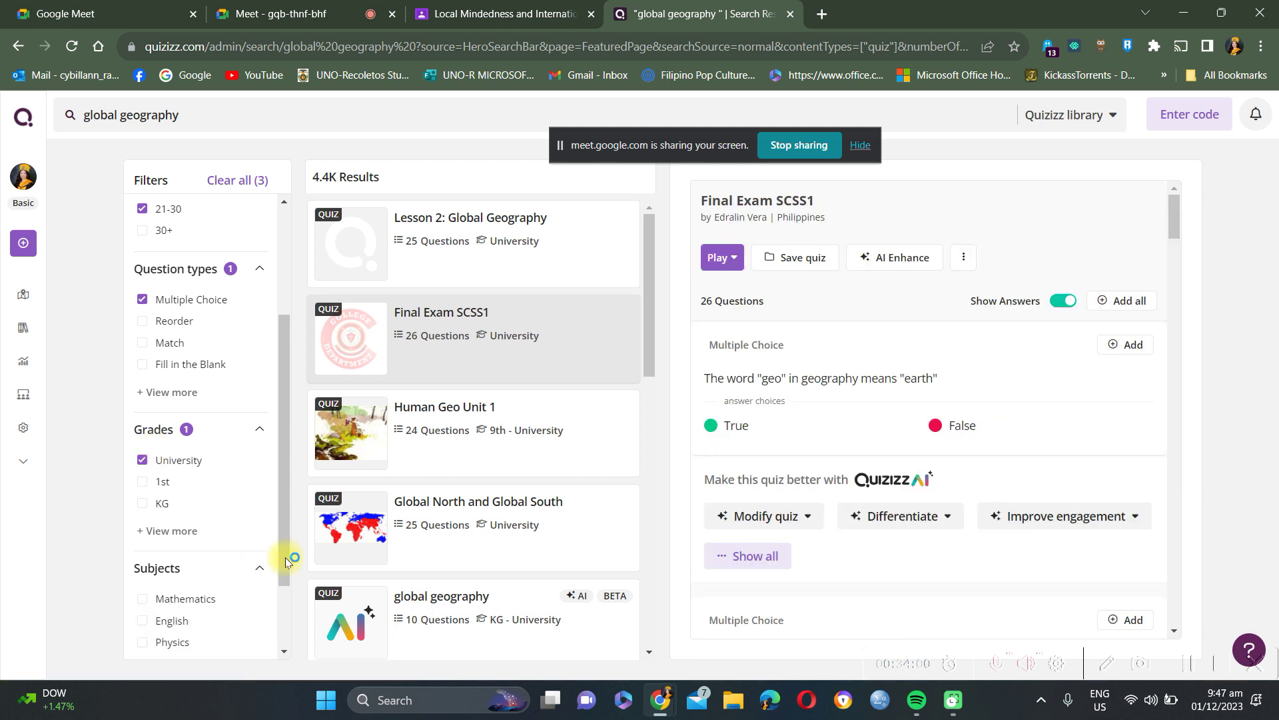
scroll(285, 557, "down", 2)
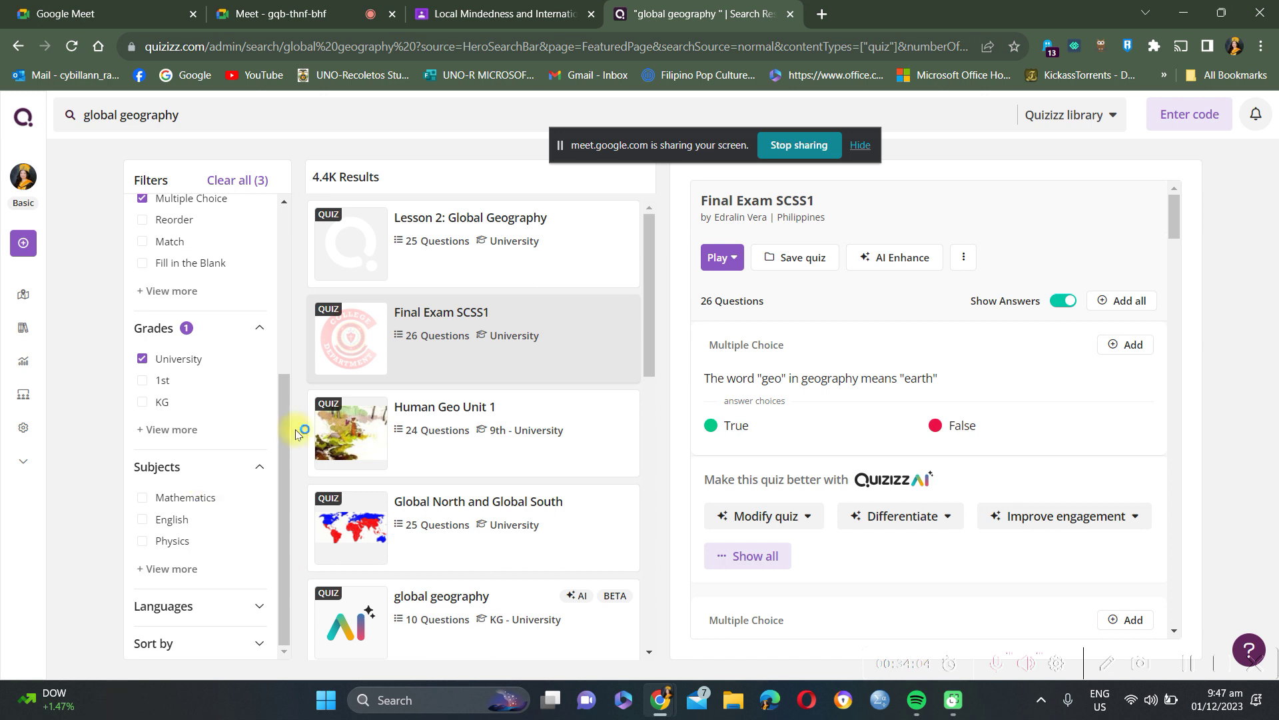
left_click(623, 146)
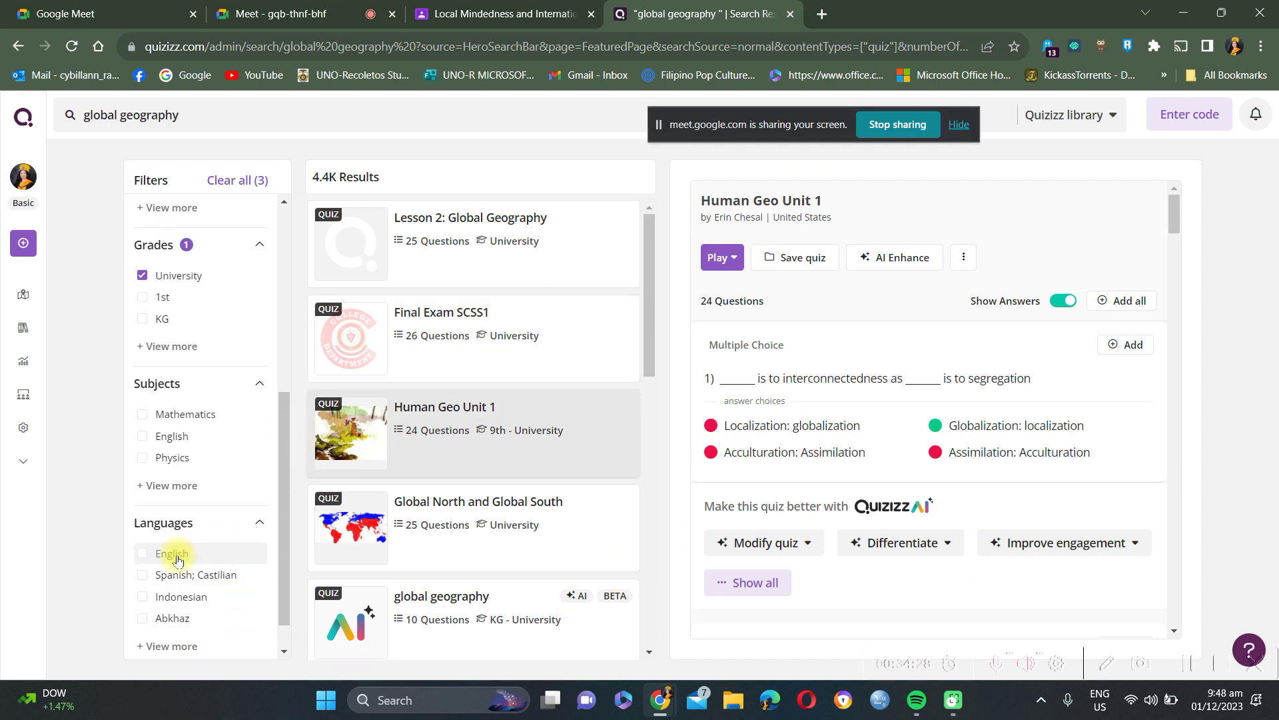
left_click(177, 556)
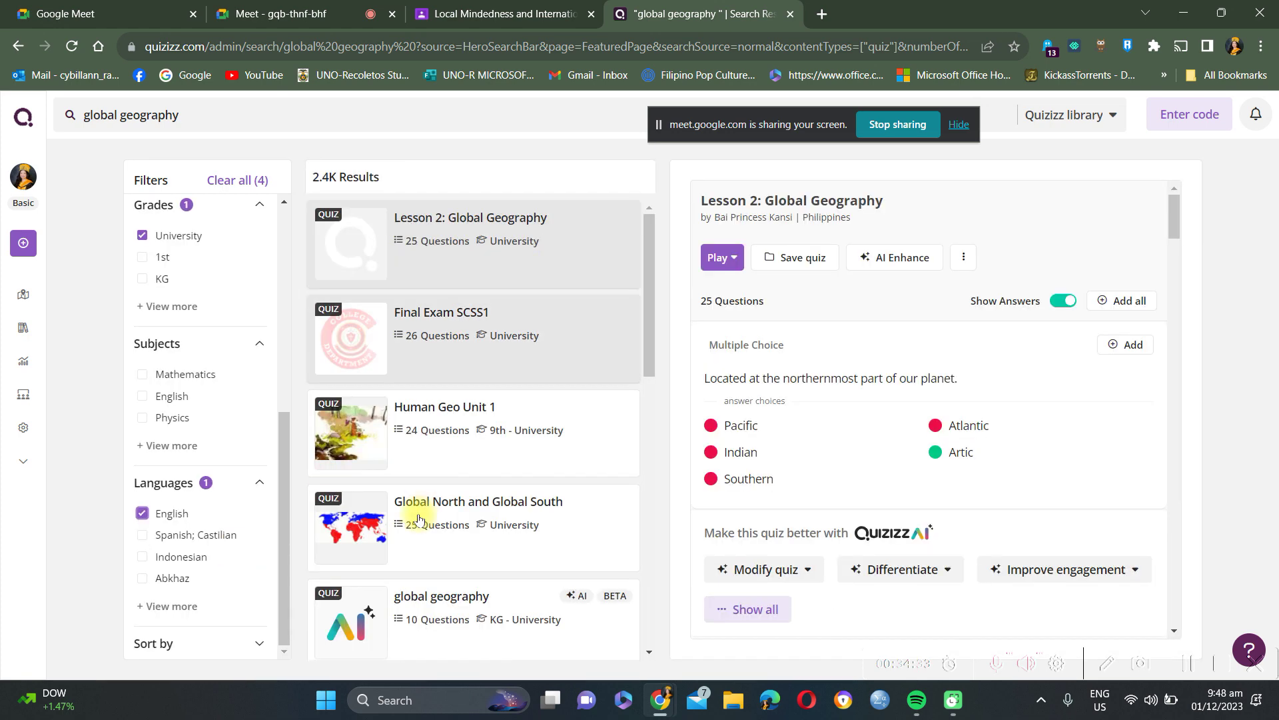
Step: Browse the filtered quiz list, previewing quizzes such as Human Geo Unit 1, Final Exam SCSS1 and Urban Geography Quiz
left_click(460, 420)
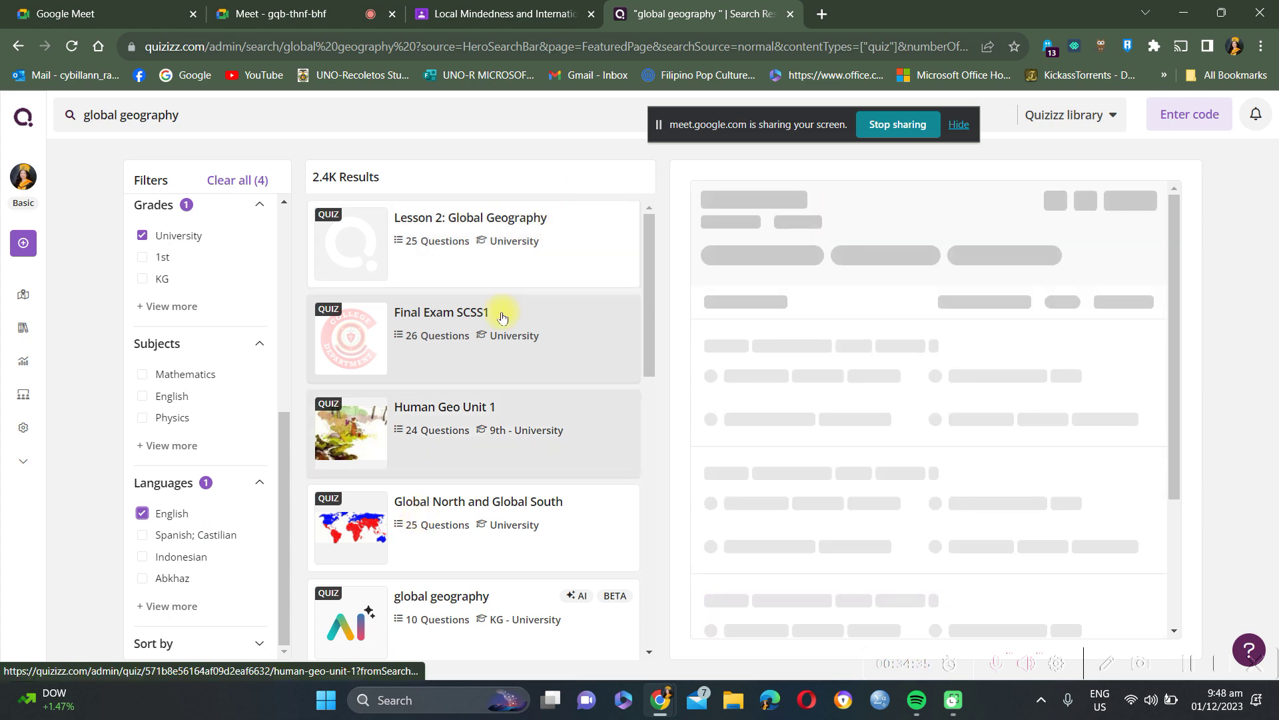
left_click(502, 317)
scroll(630, 306, "down", 3)
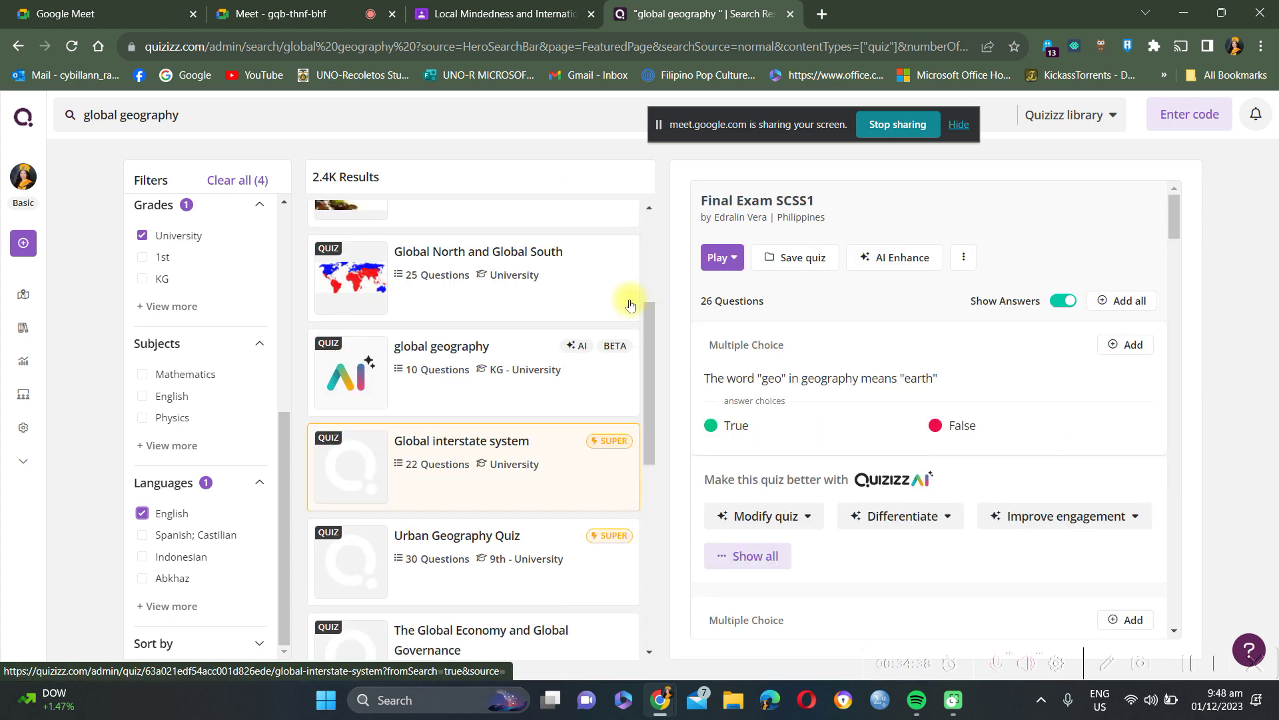
scroll(631, 306, "down", 3)
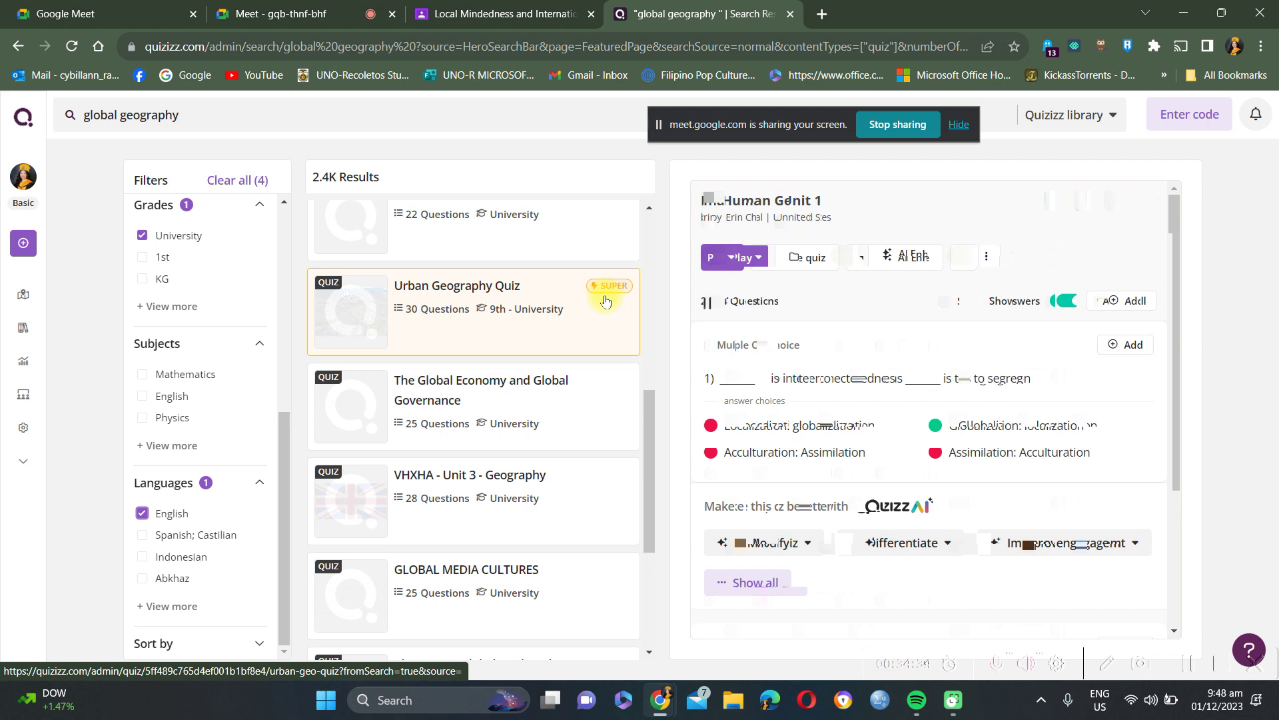
left_click_drag(649, 427, 650, 244)
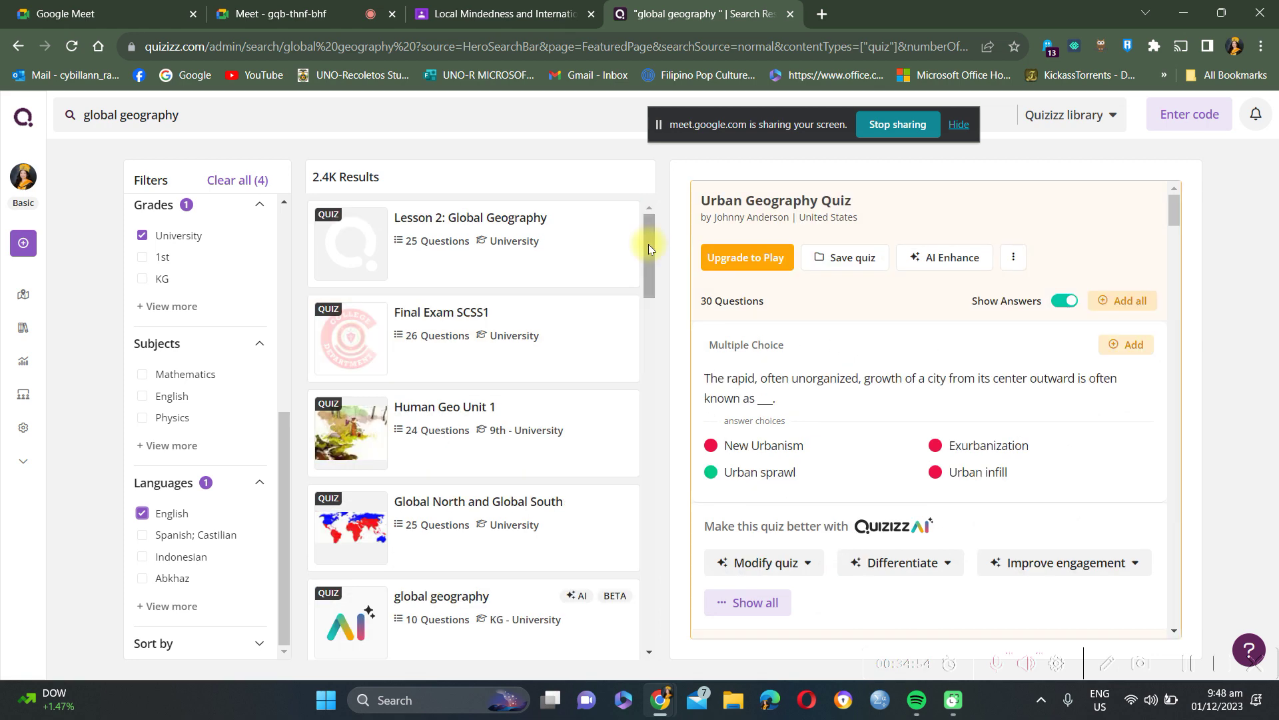
Step: Open the Lesson 2: Global Geography quiz and review its multiple-choice and fill-in-the-blank questions
left_click(449, 241)
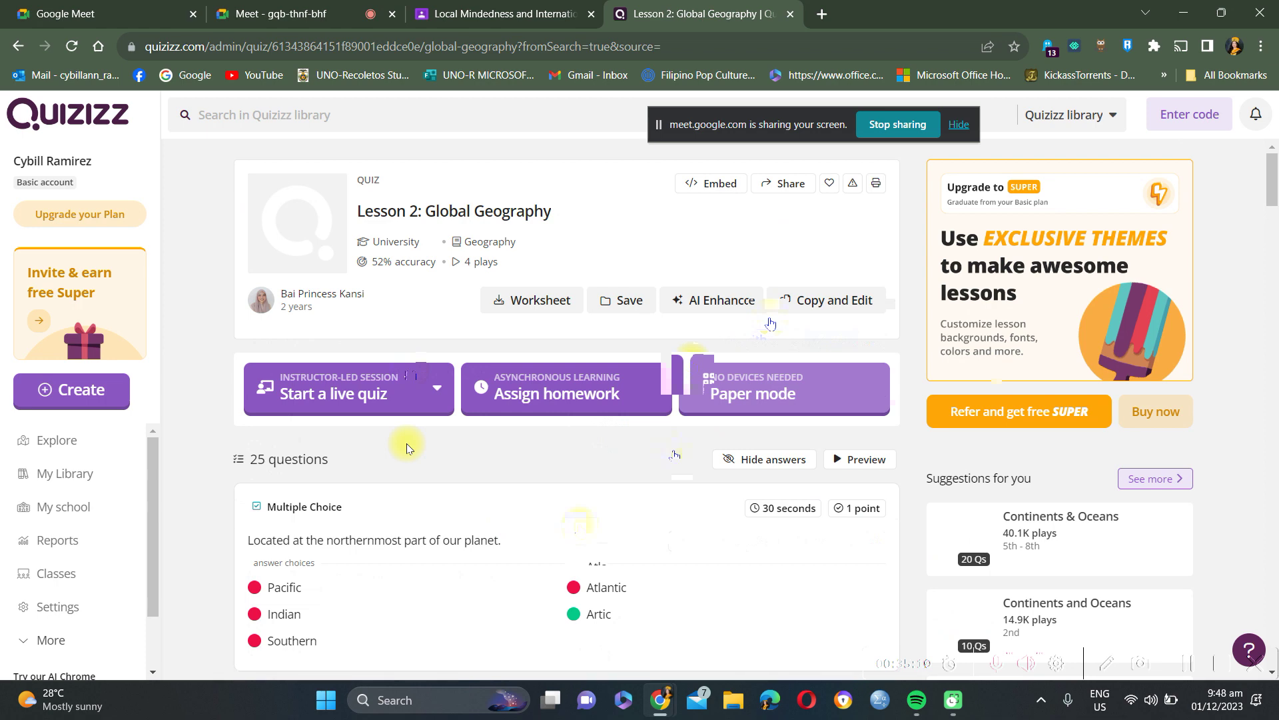
scroll(407, 444, "down", 2)
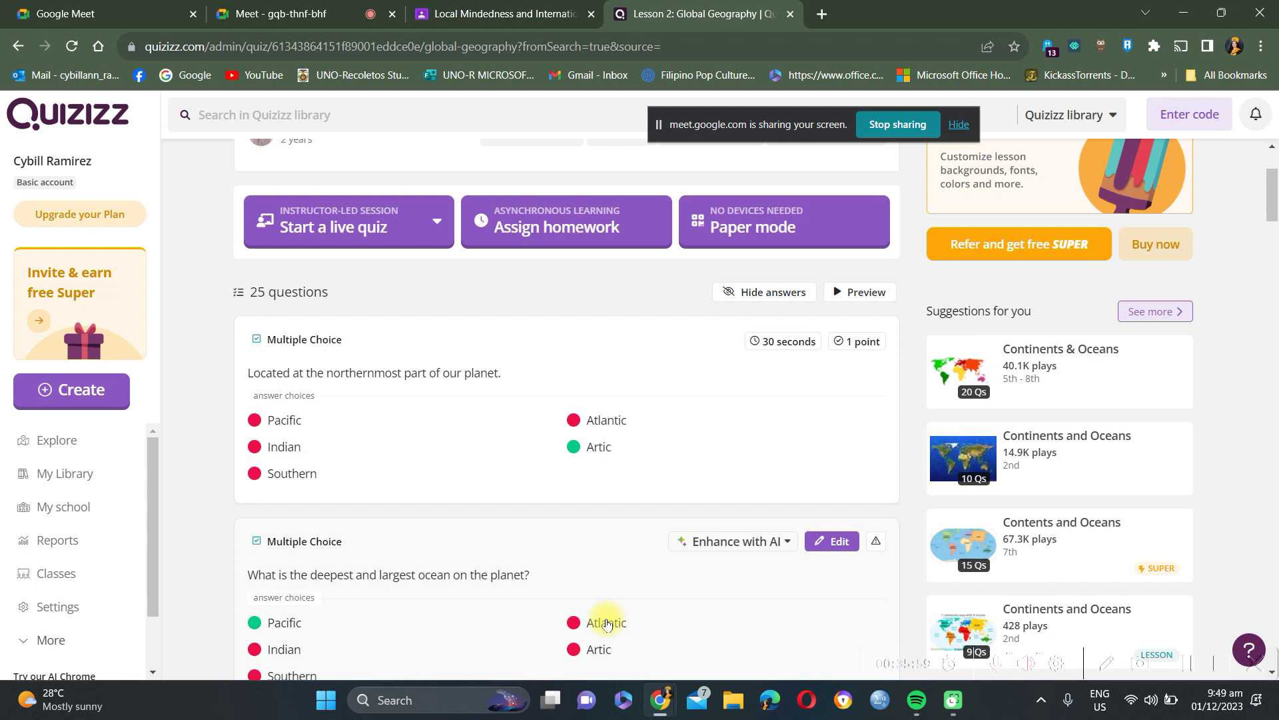
scroll(608, 557, "down", 10)
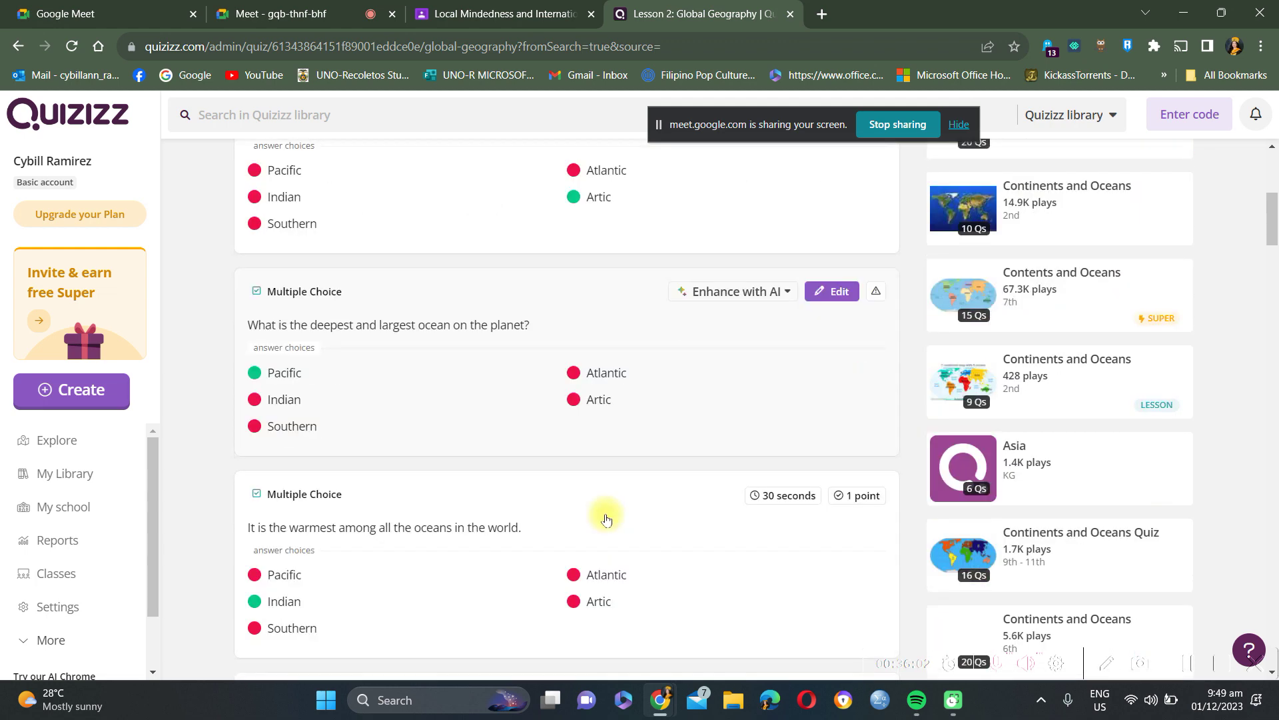
scroll(613, 508, "down", 15)
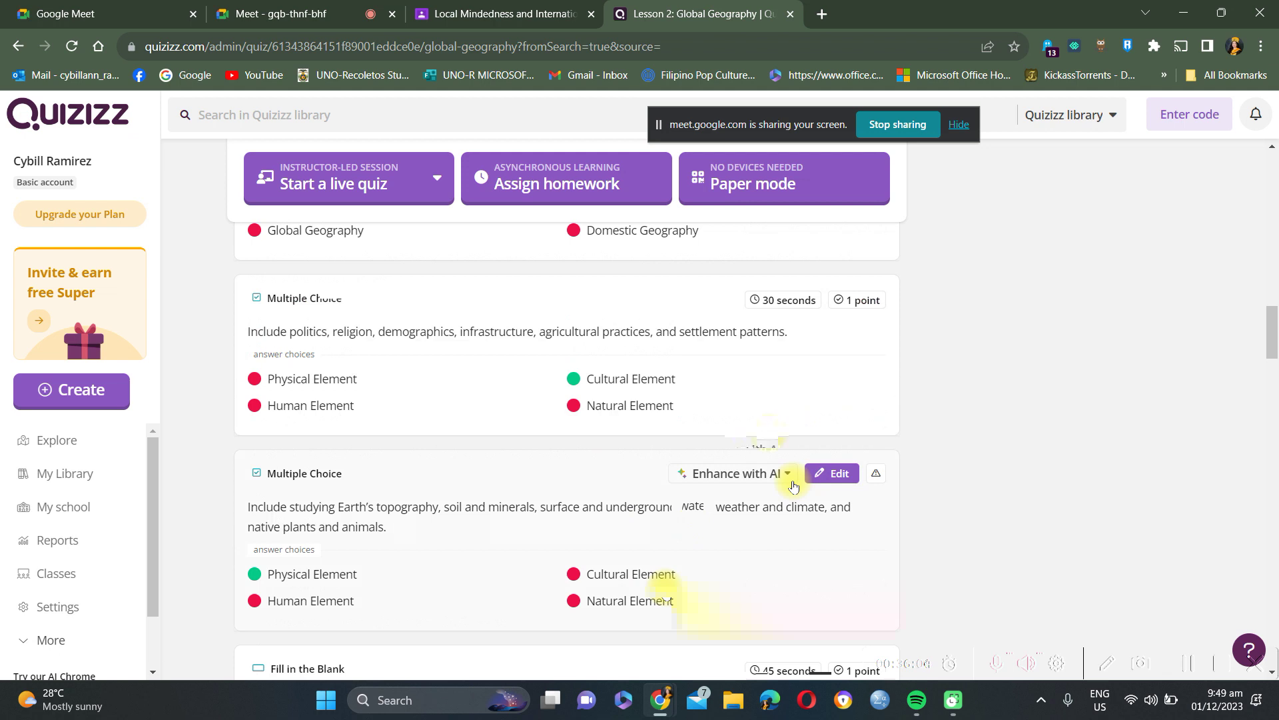
scroll(899, 423, "down", 10)
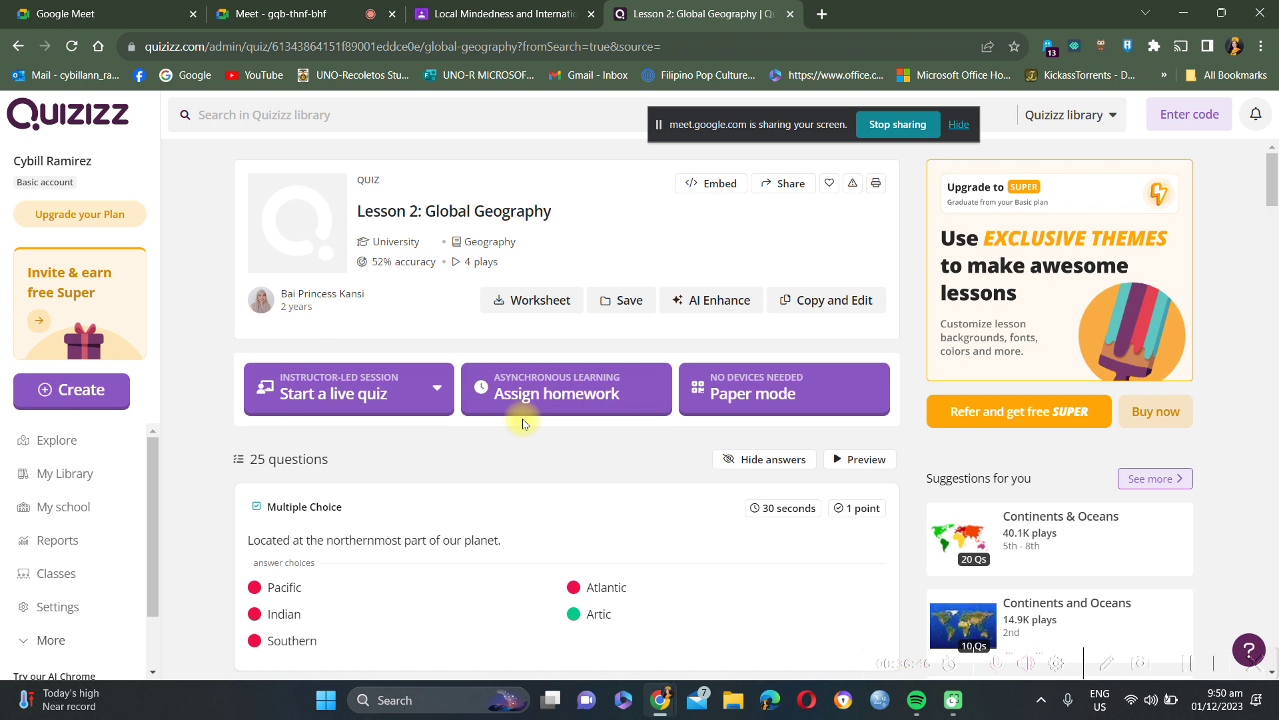
Step: Set up an instructor-paced live session of the quiz, scheduled for Dec 01, 2023 at 10:00 AM
left_click(353, 395)
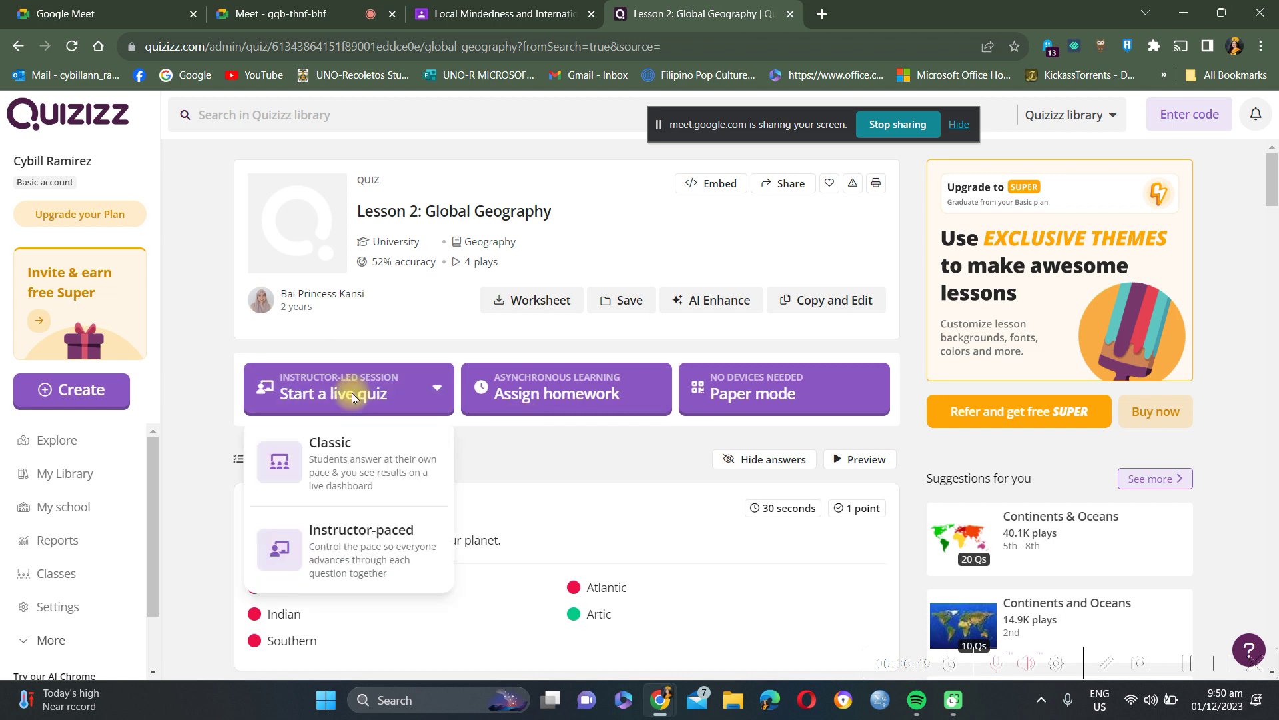
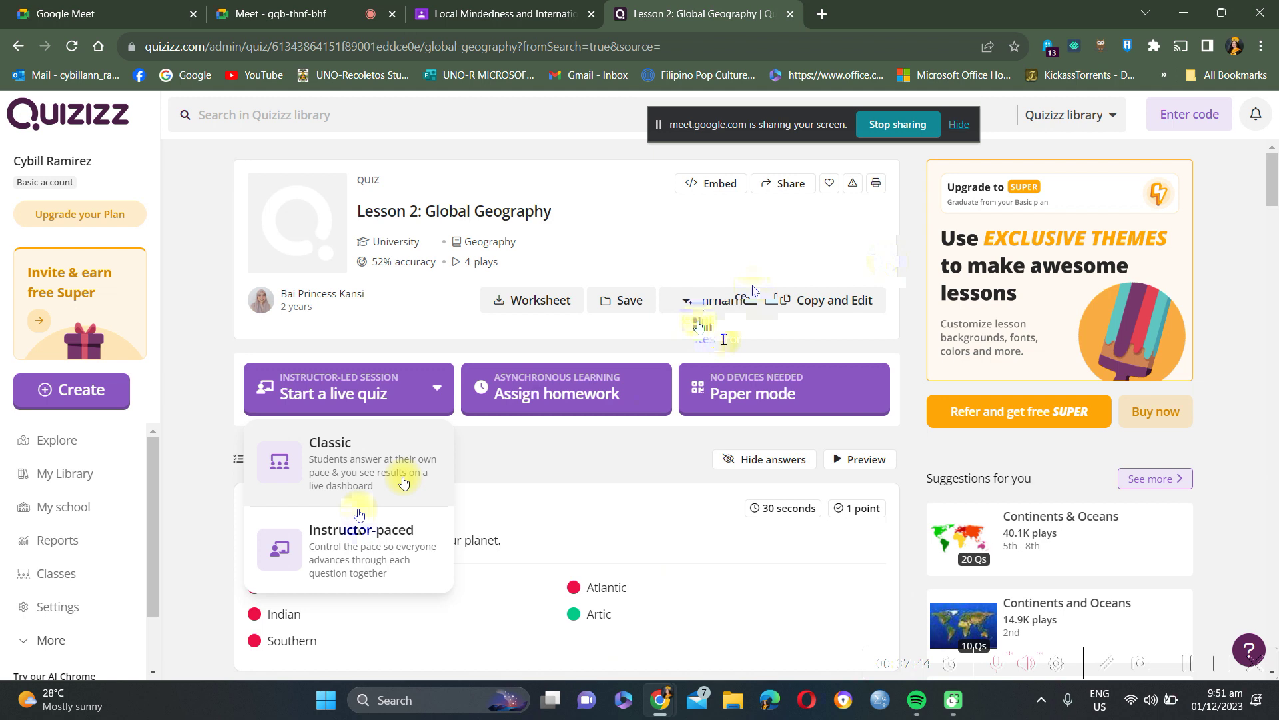
left_click(404, 481)
left_click(709, 321)
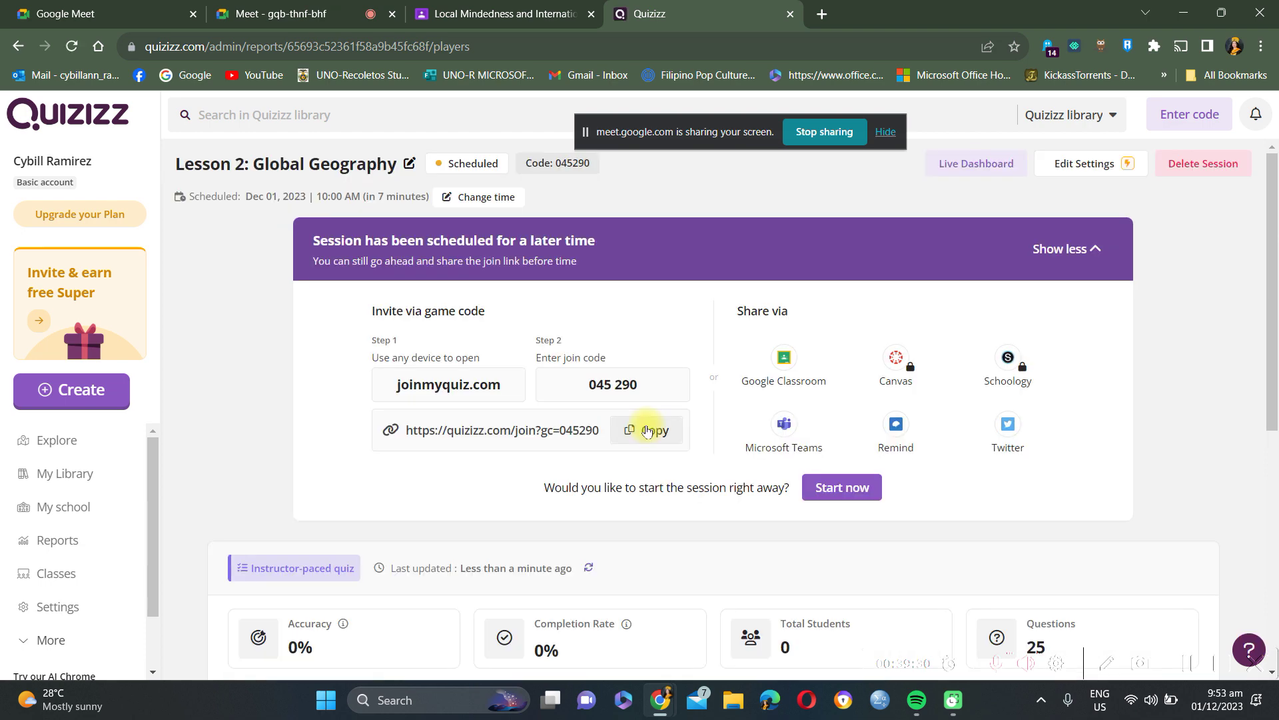
Step: Copy the session's join link and send it to participants in the Google Meet in-call messages
left_click(646, 429)
left_click(357, 13)
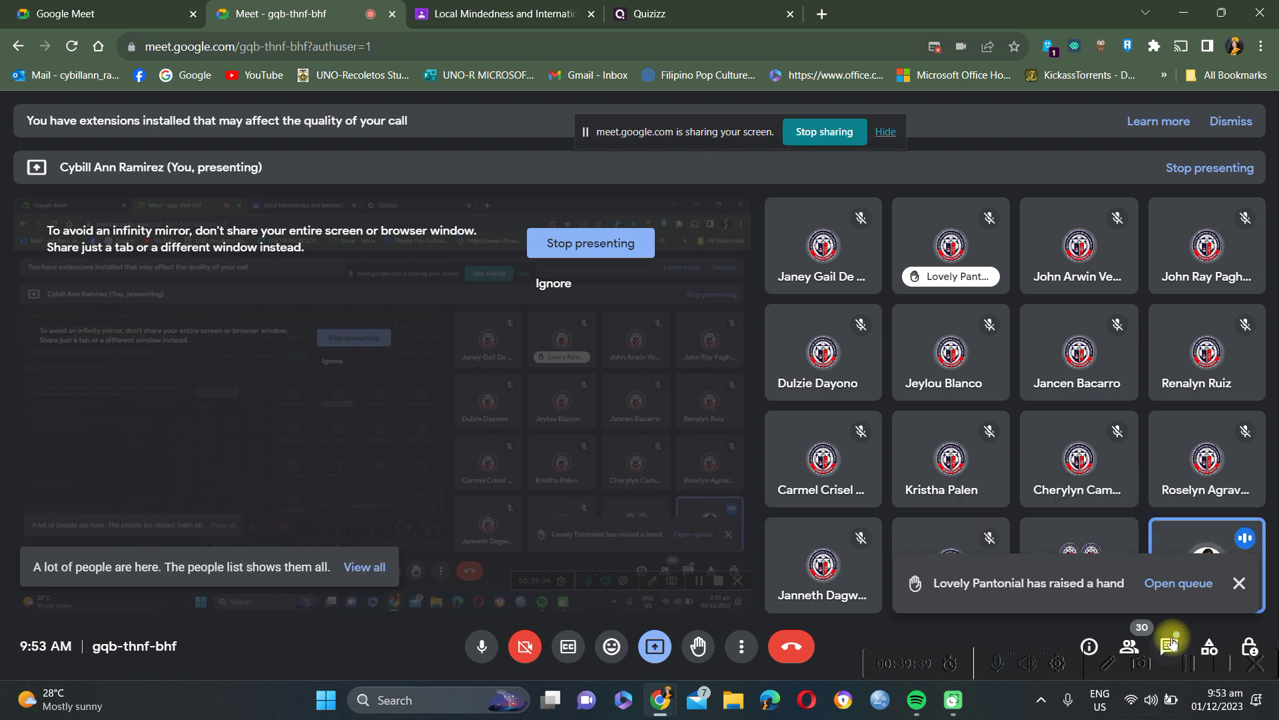
left_click(1171, 644)
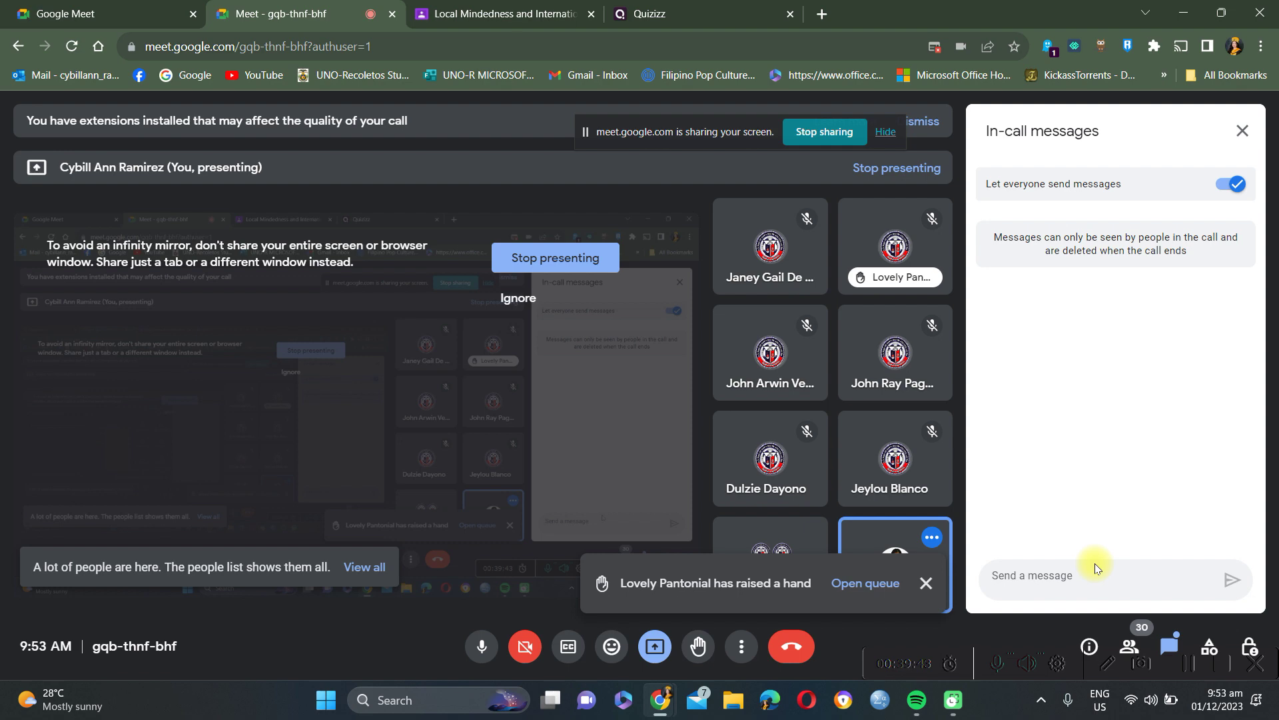
right_click(1080, 574)
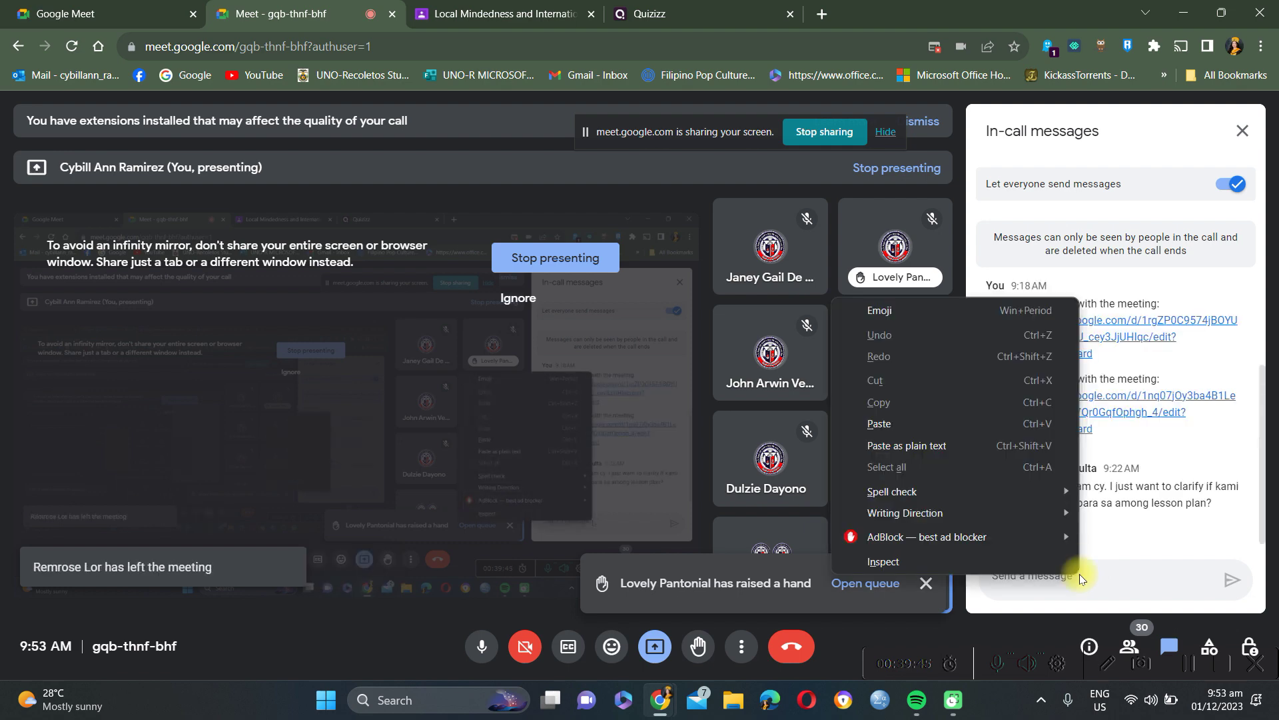
key("ctrl+v")
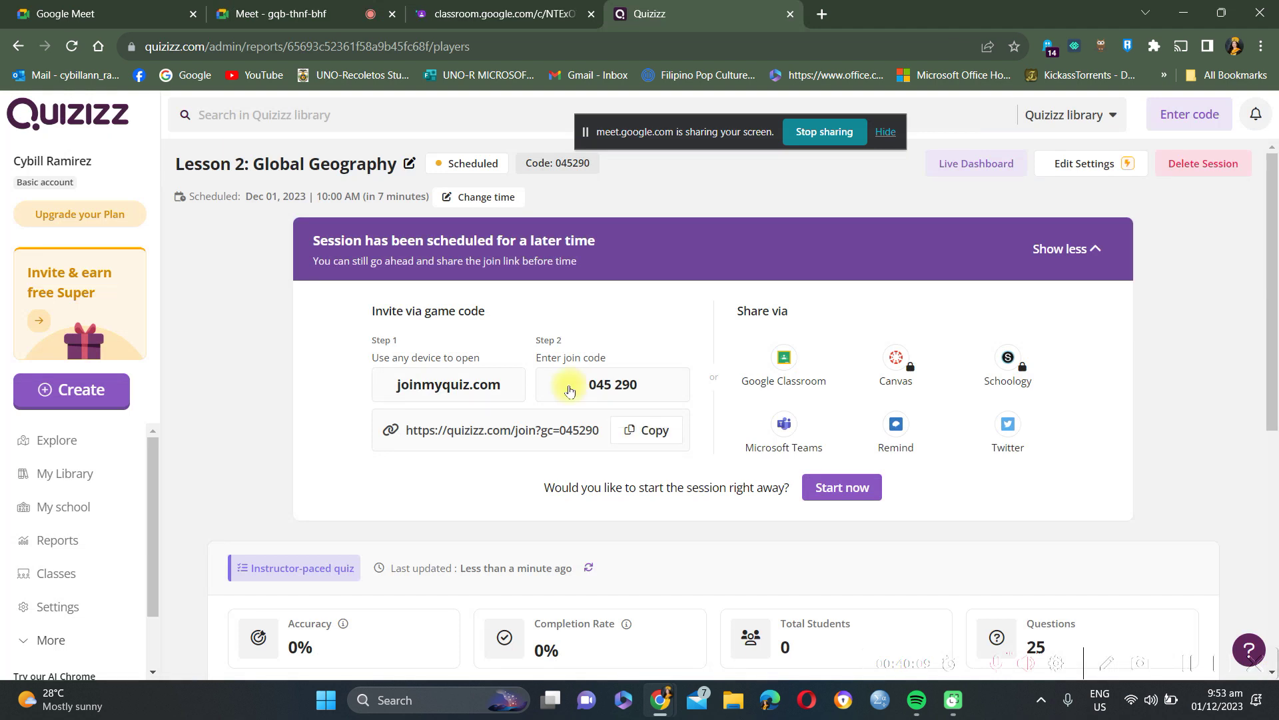
Step: Copy the session's join code from Quizizz and send it as plain text in the Google Meet chat
left_click_drag(570, 391, 621, 398)
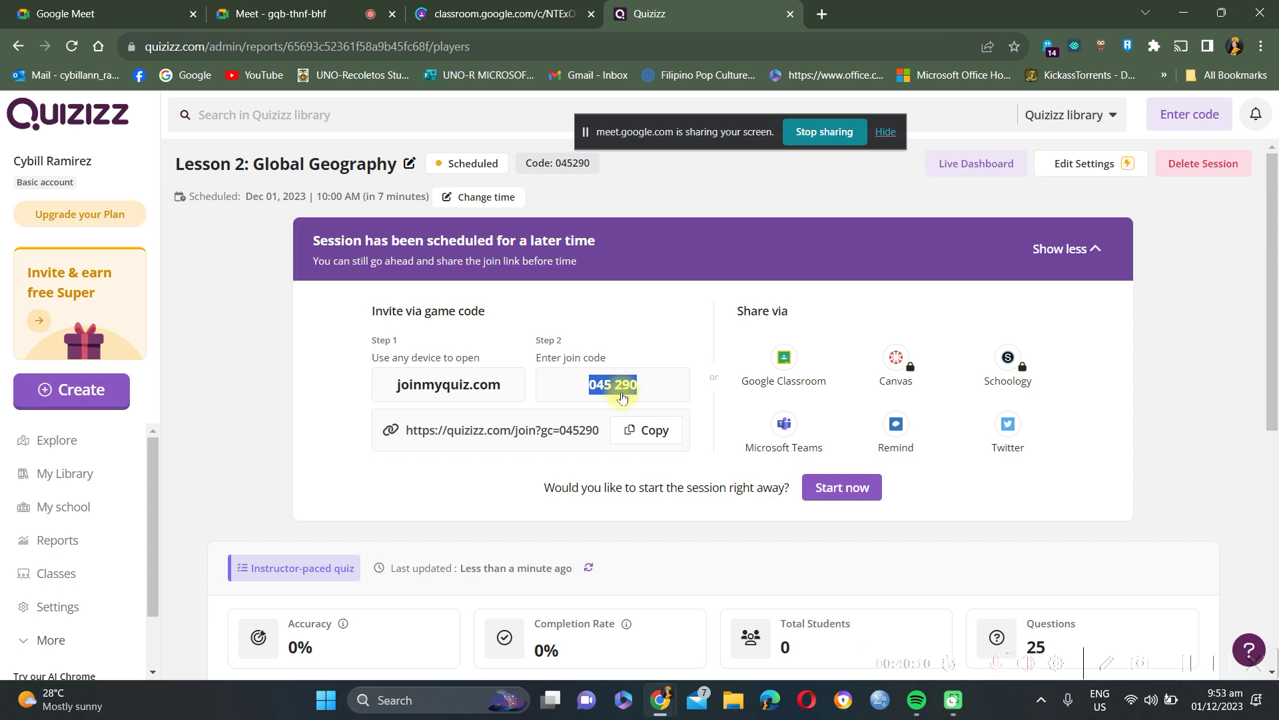
key("ctrl+2")
right_click(1093, 576)
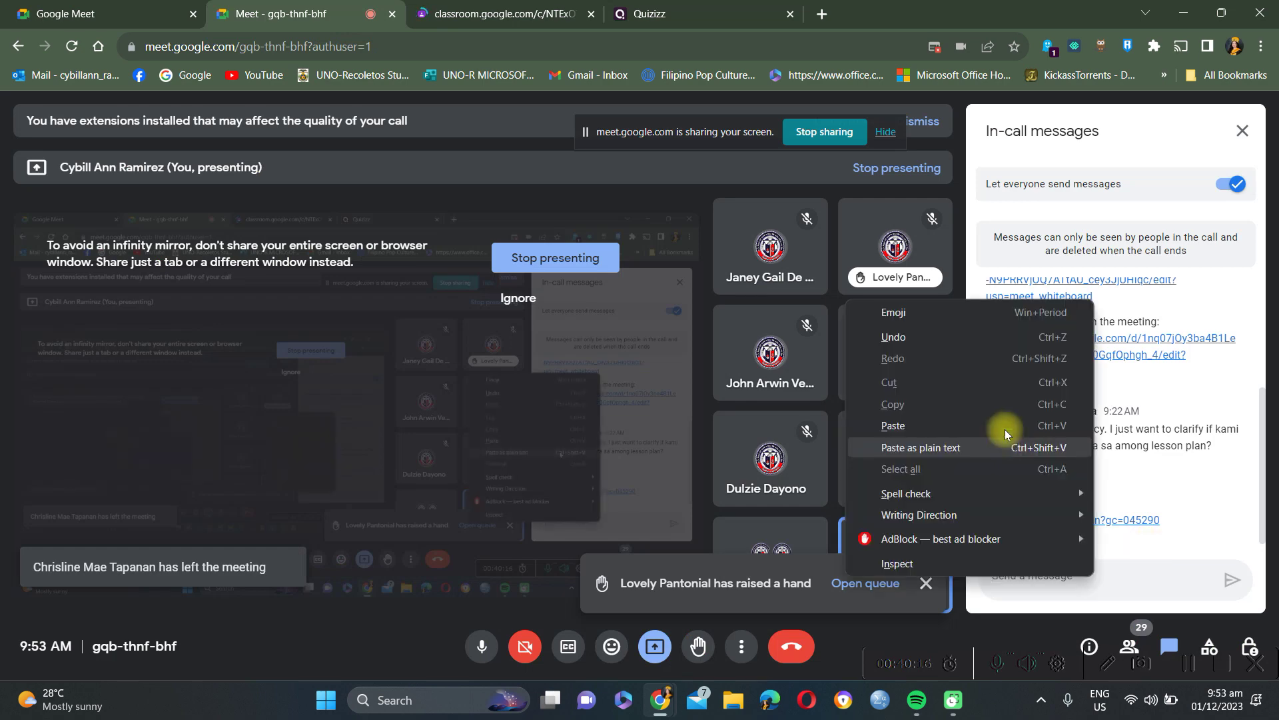
left_click(1005, 441)
left_click(1231, 578)
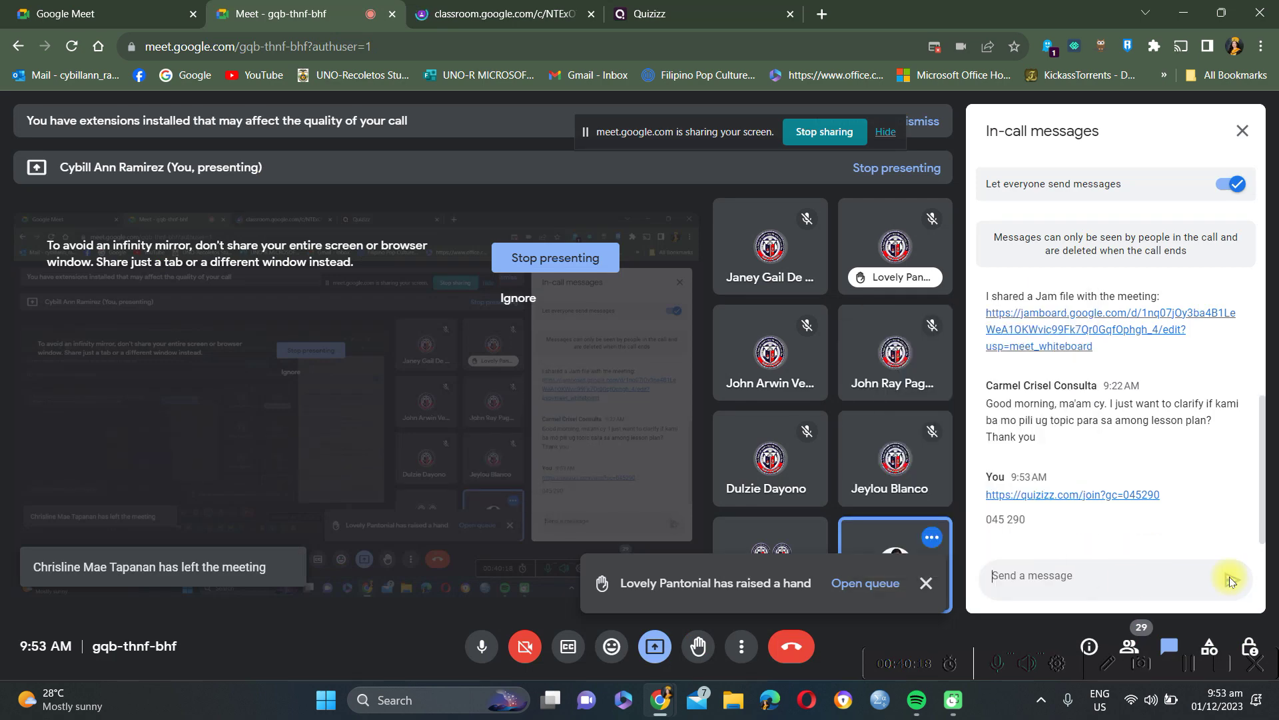
Step: Close the Google Classroom page and start the scheduled Quizizz session right away
left_click(592, 14)
left_click(600, 9)
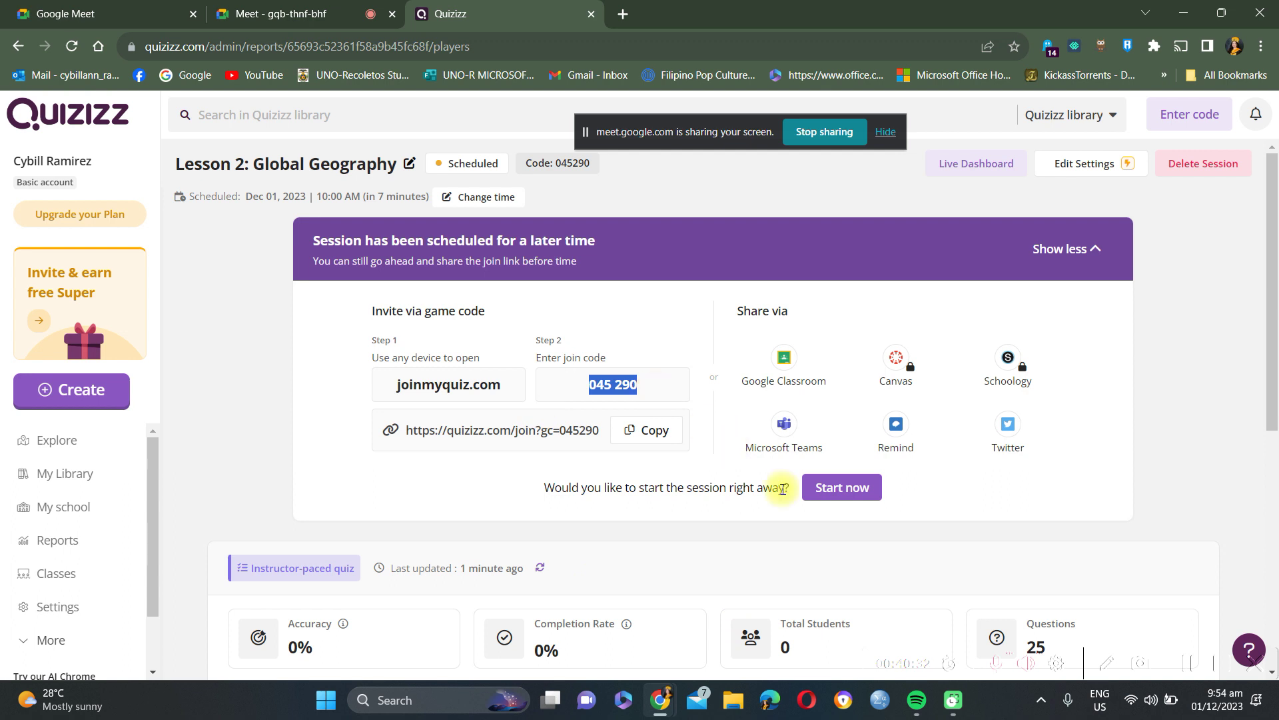
left_click(839, 497)
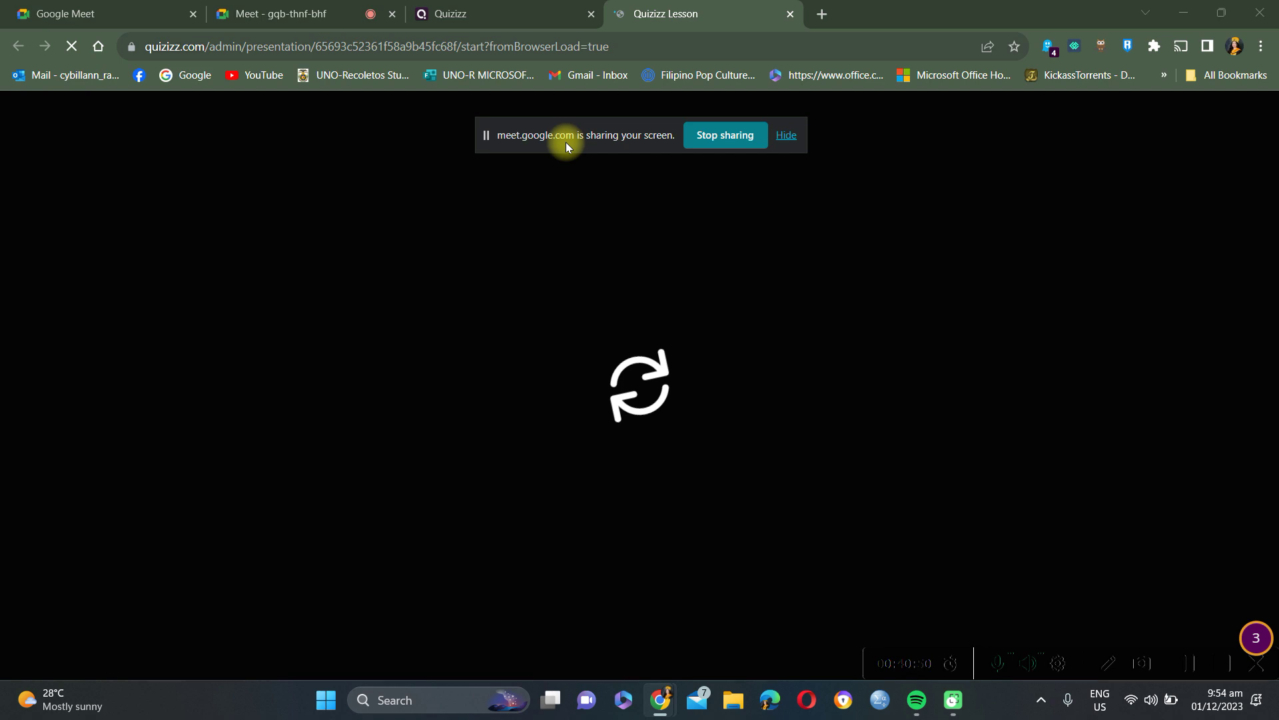
Step: Check the shared join link and code in the Google Meet chat and return to the Quizizz session lobby
left_click(280, 13)
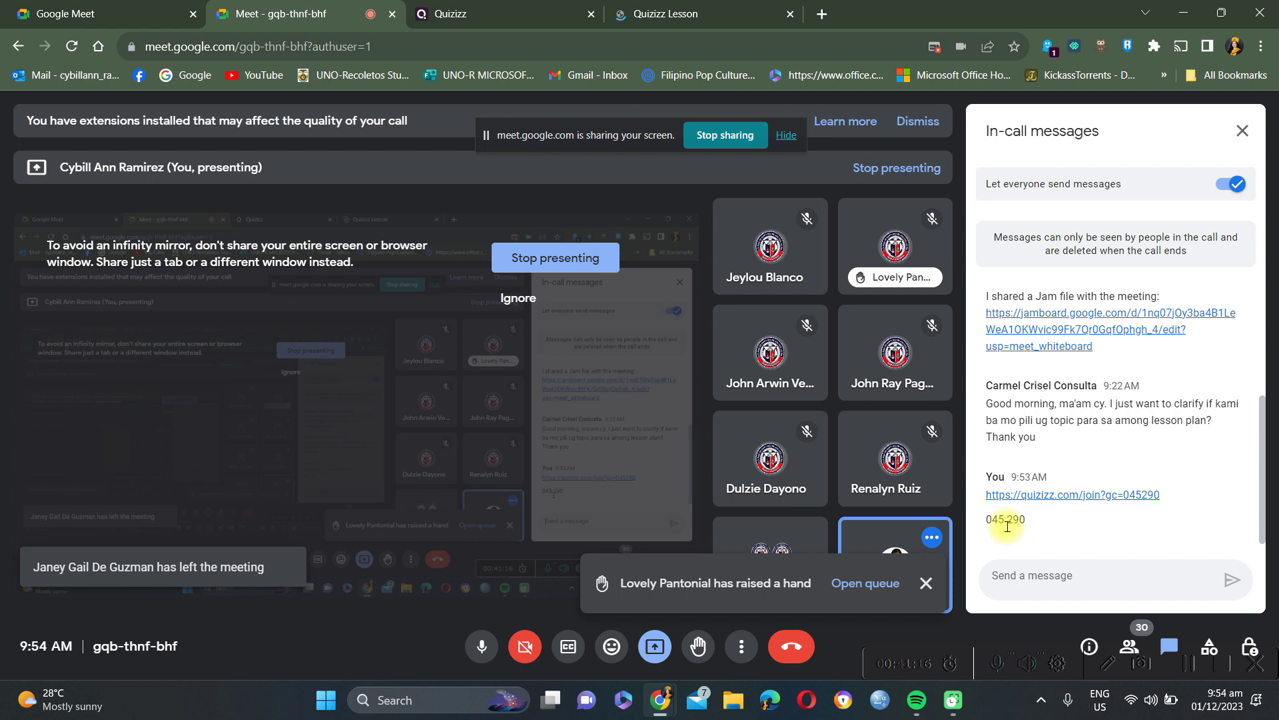
key("ctrl+4")
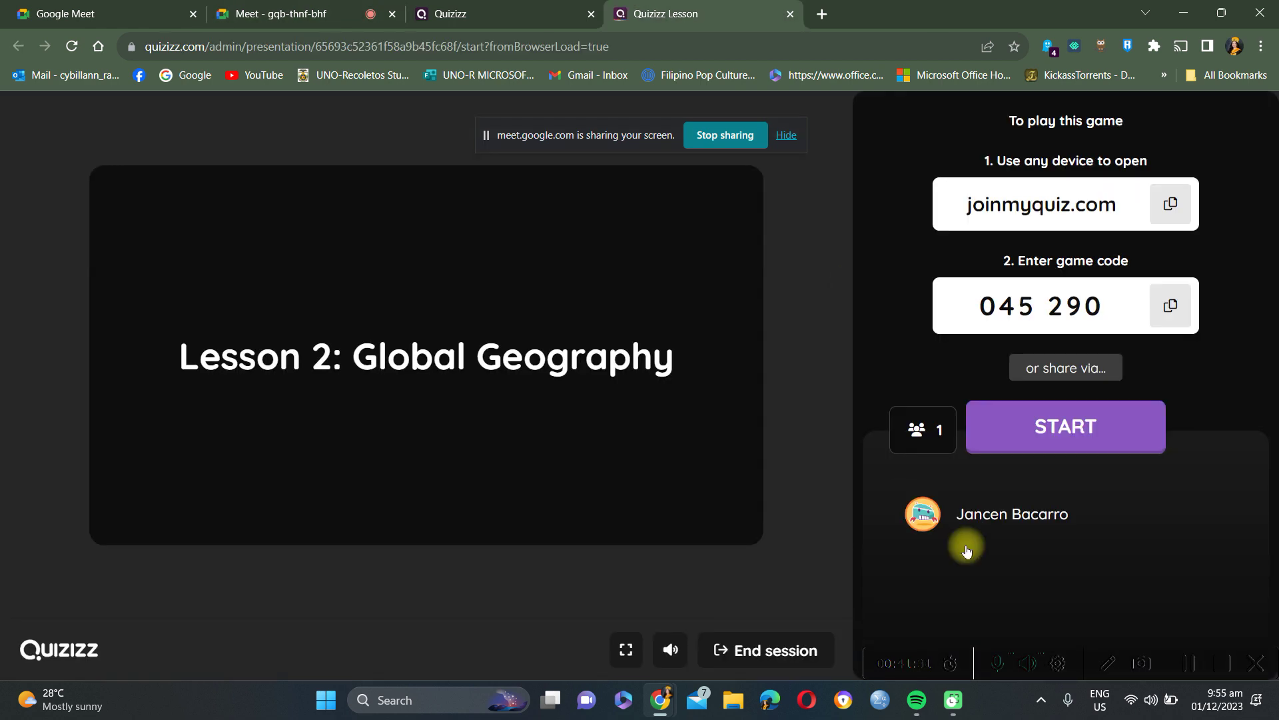